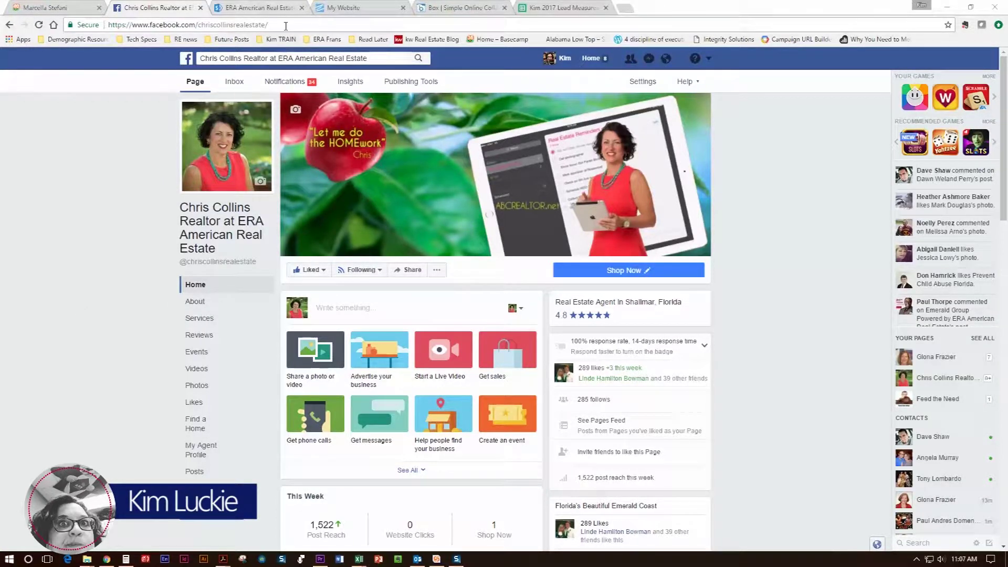
# In SharePoint, go to the ERA American videos to share and select ERA AM Promo-Dream-Mission 2.mp4 in the Marketing Videos folder.
pyautogui.click(279, 5)
pyautogui.scroll(-2, 677, 350)
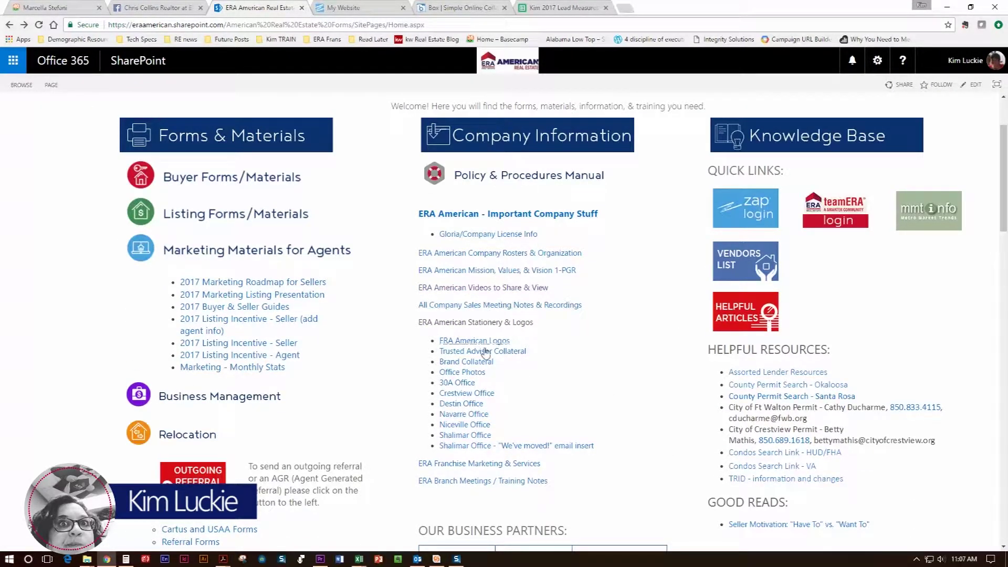
pyautogui.click(470, 289)
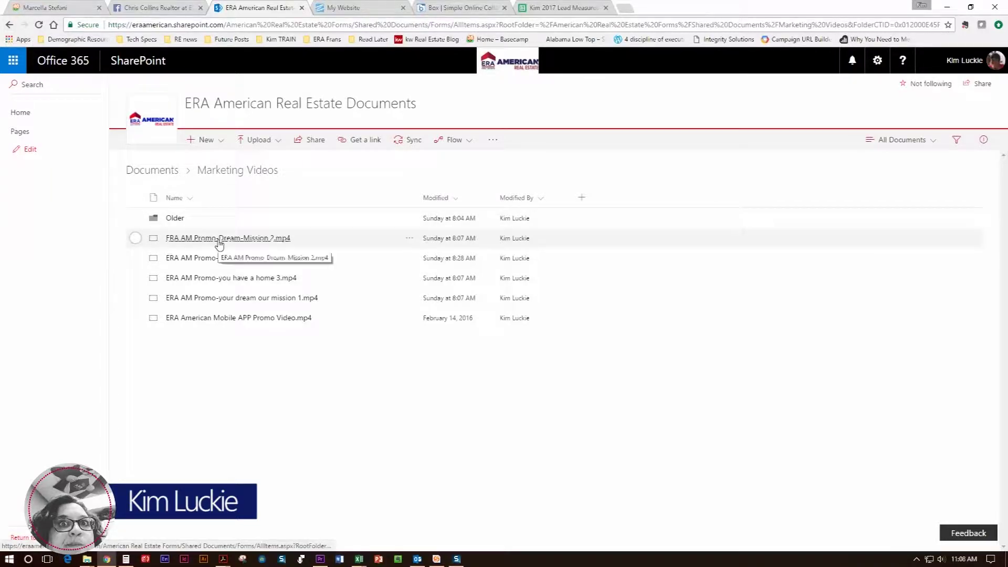
pyautogui.click(135, 238)
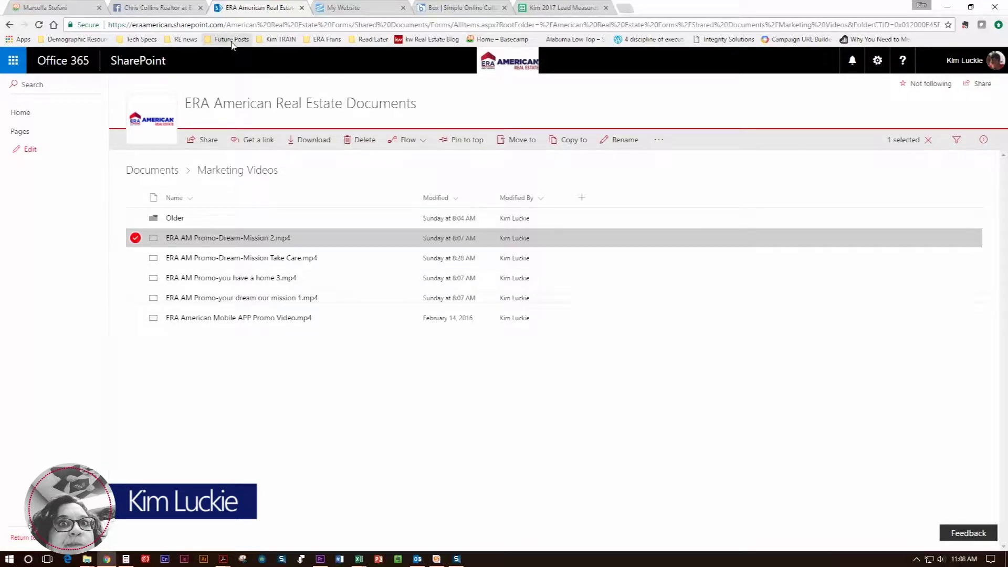
# On the agent's Facebook page, start a Get More Website Visitors promotion and open its design section for editing.
pyautogui.click(180, 8)
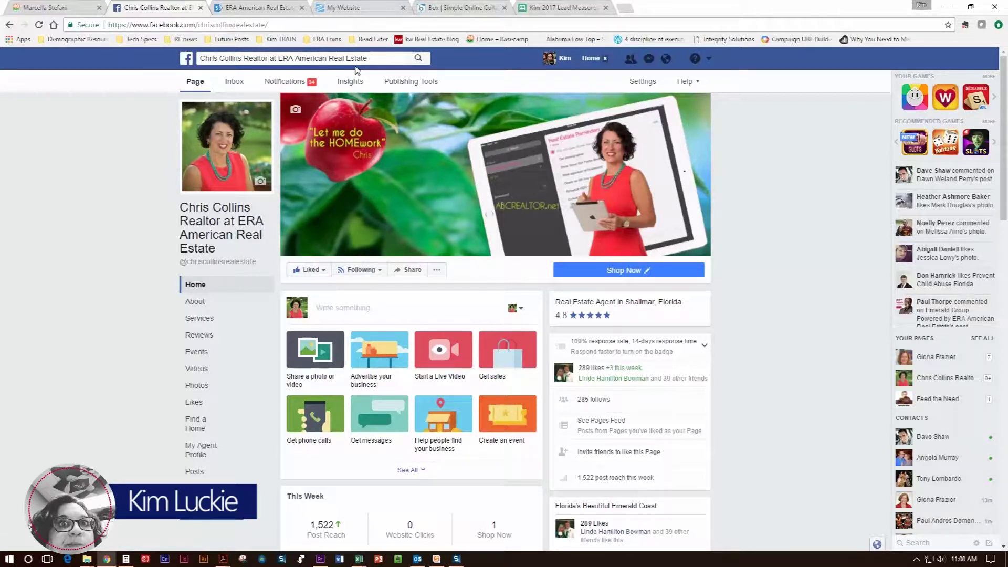
pyautogui.click(383, 362)
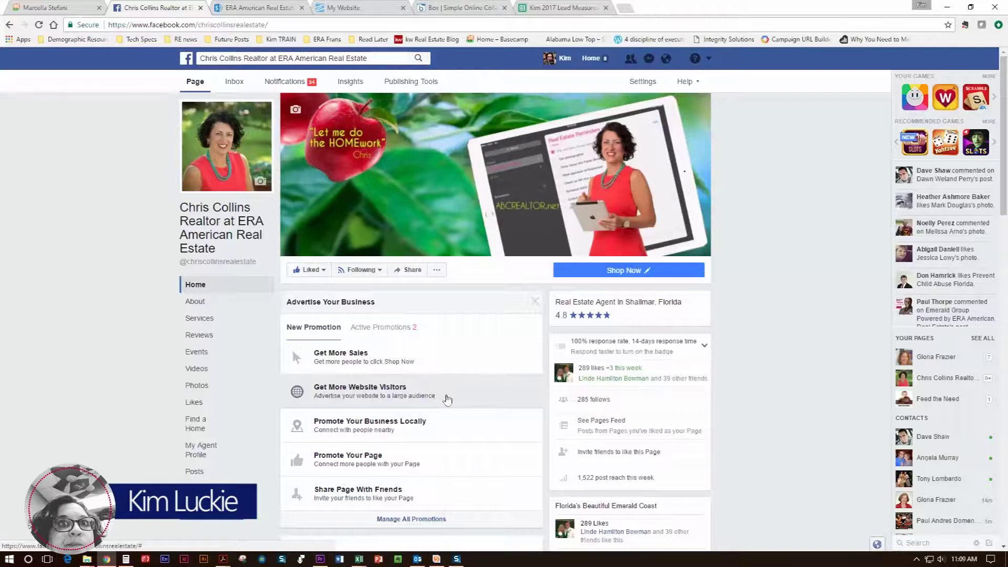
pyautogui.click(413, 395)
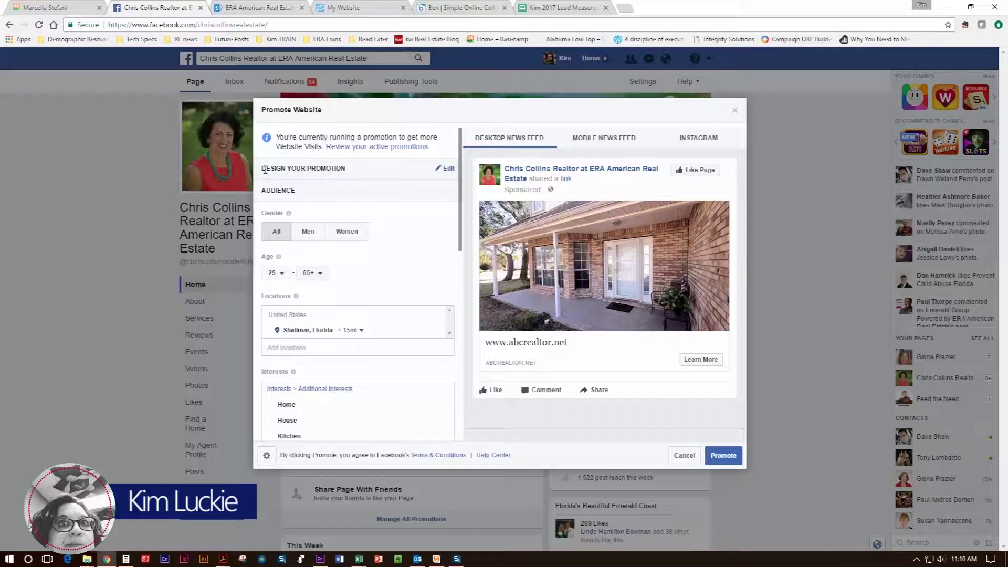
pyautogui.click(448, 169)
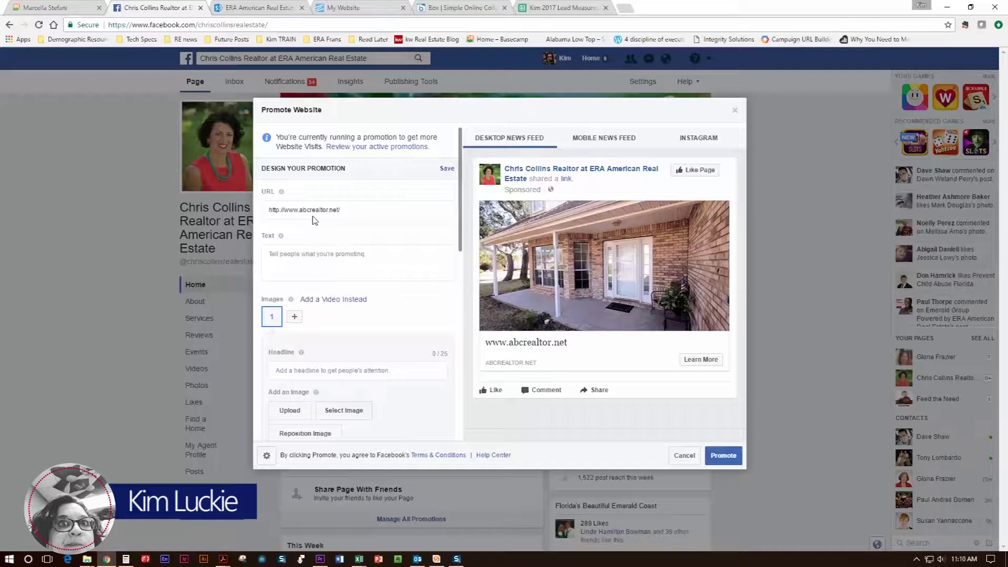
# Copy the agent's website URL from the My Website profile page in Zap.
pyautogui.moveTo(347, 210); pyautogui.dragTo(262, 211)
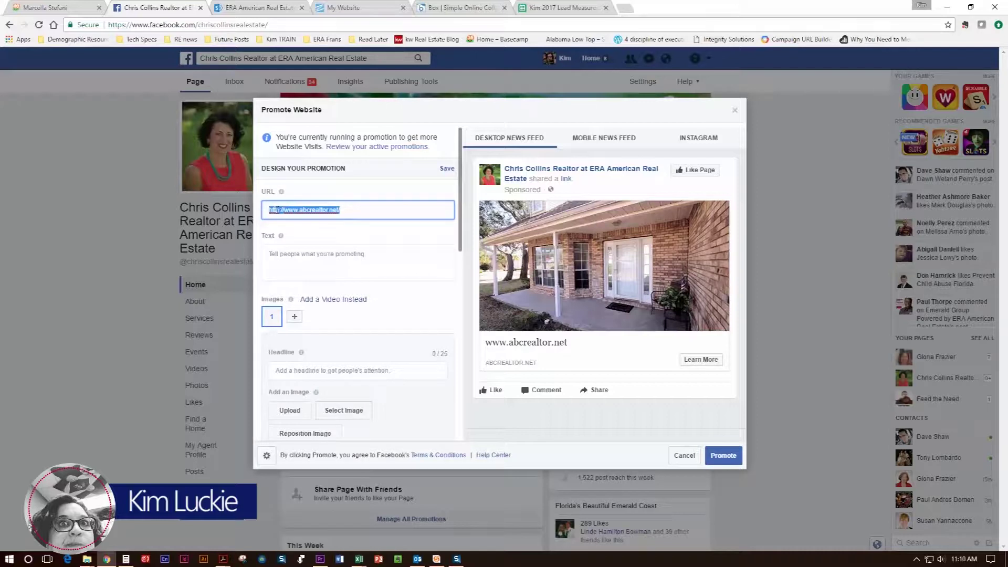
pyautogui.click(330, 209)
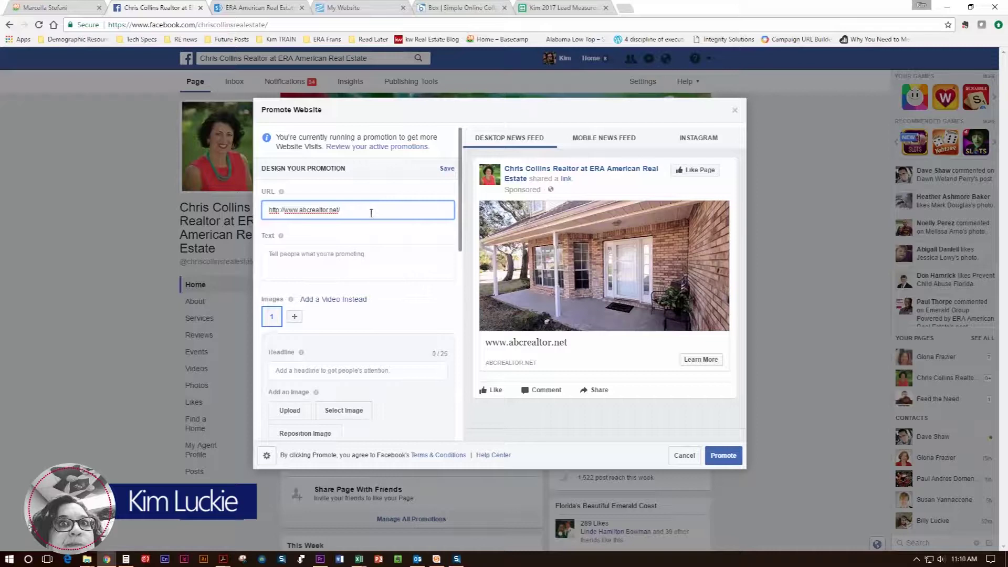
pyautogui.moveTo(367, 211); pyautogui.dragTo(270, 212)
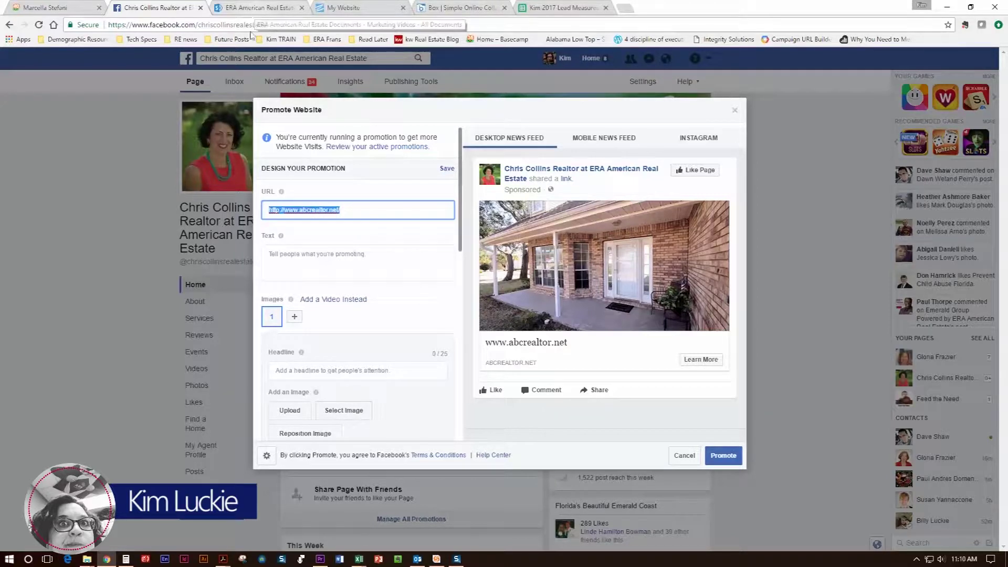
pyautogui.click(341, 8)
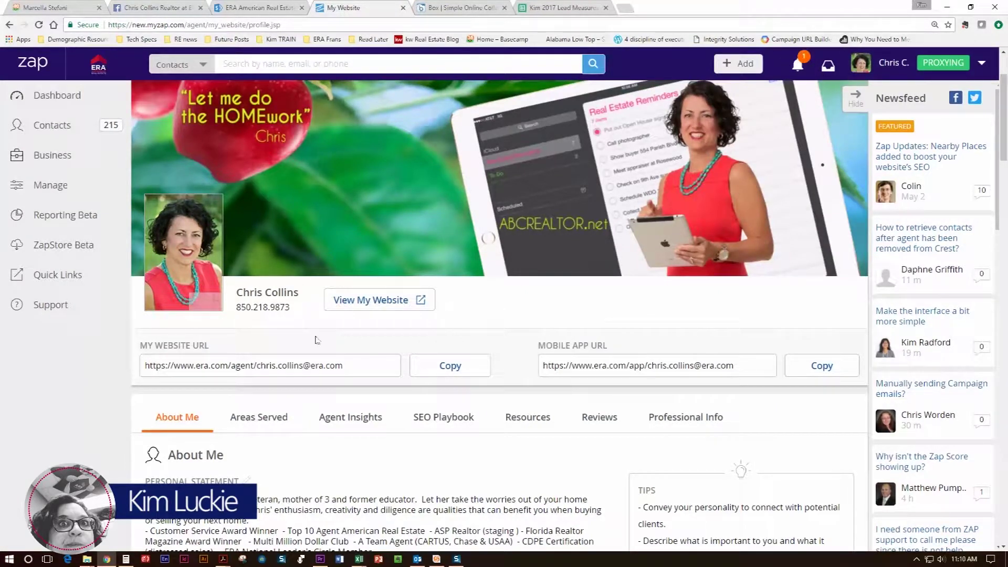
pyautogui.click(450, 366)
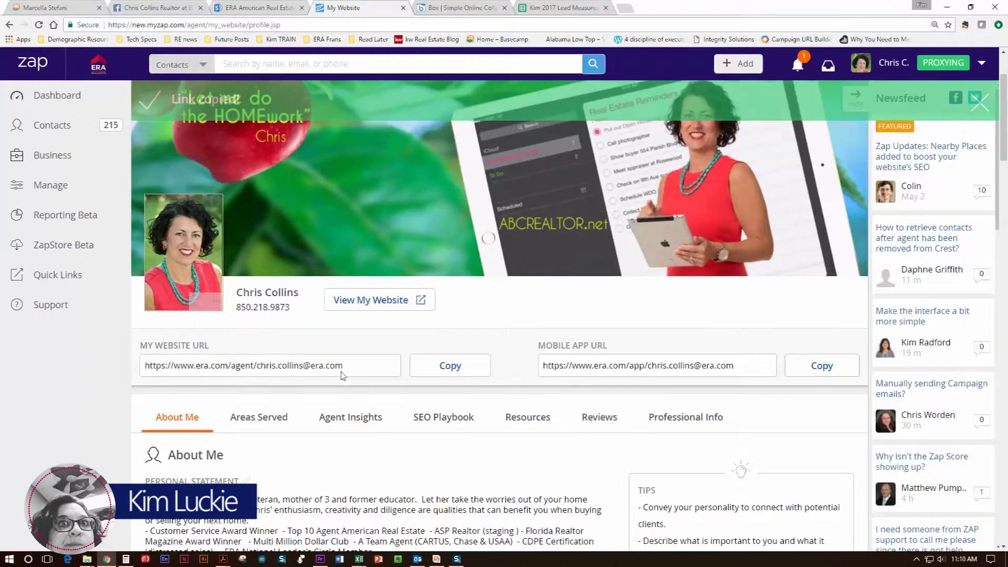
pyautogui.moveTo(146, 366); pyautogui.dragTo(342, 374)
pyautogui.click(336, 369)
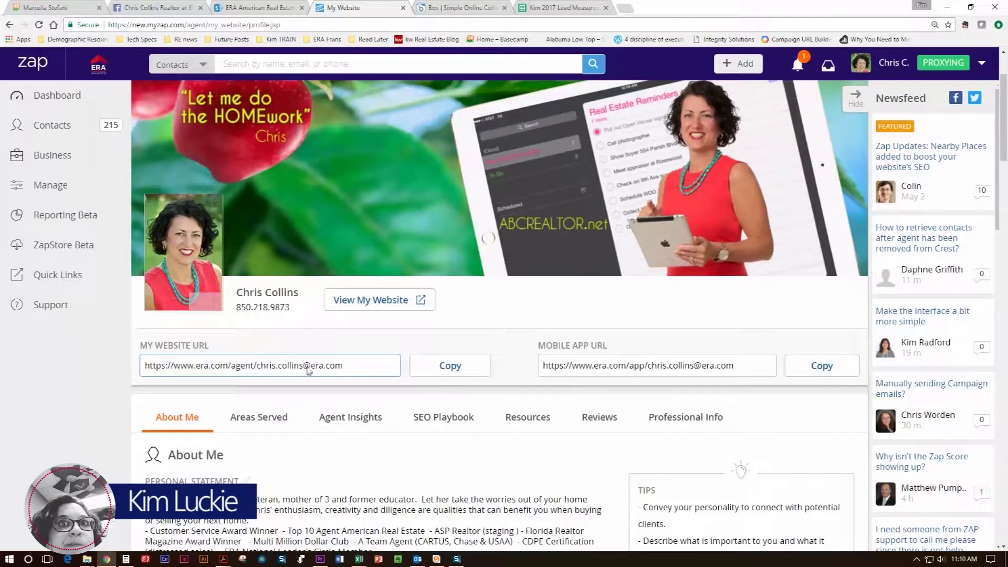
# Back in the Facebook promotion, replace the URL with the copied agent website link.
pyautogui.click(144, 6)
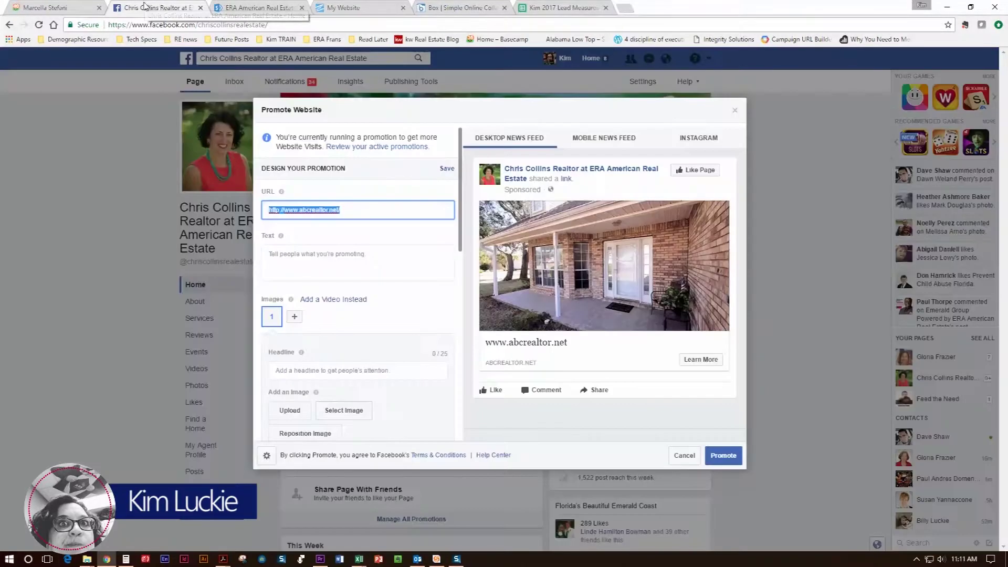
pyautogui.click(349, 211)
pyautogui.moveTo(349, 211); pyautogui.dragTo(243, 220)
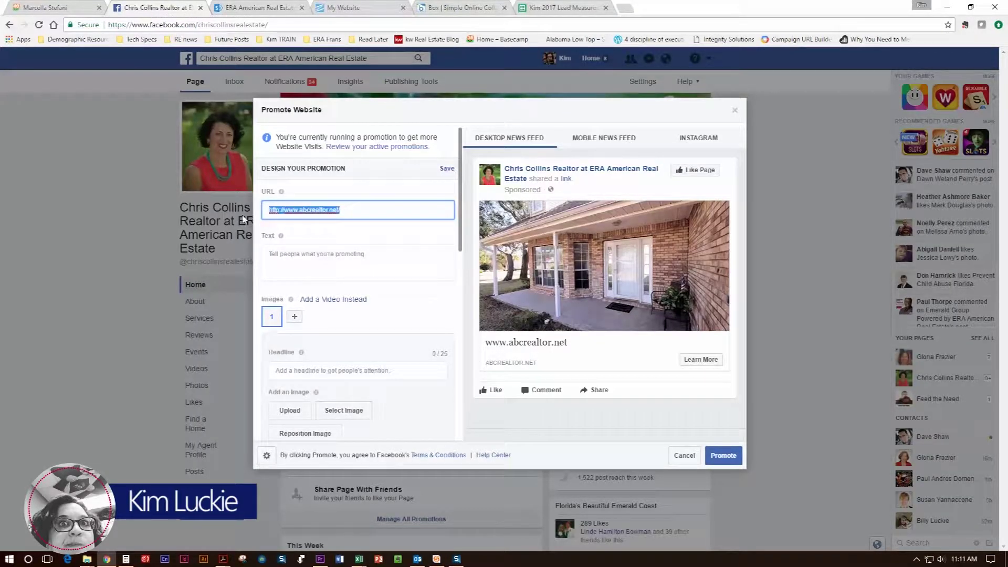
pyautogui.rightClick(282, 213)
pyautogui.click(317, 261)
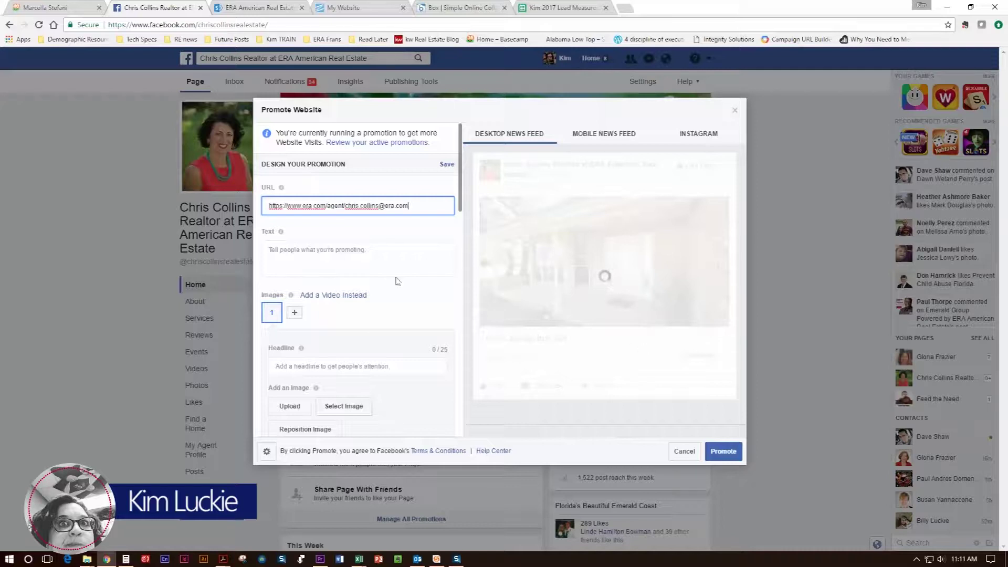
pyautogui.click(367, 253)
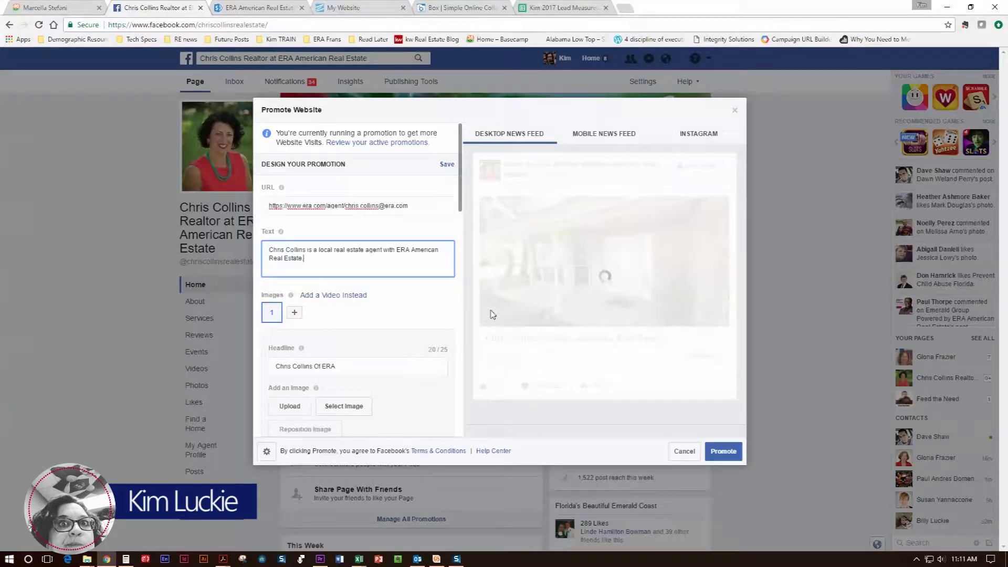
# Switch the promotion from an image to a video and remove the preselected uploaded video.
pyautogui.click(334, 295)
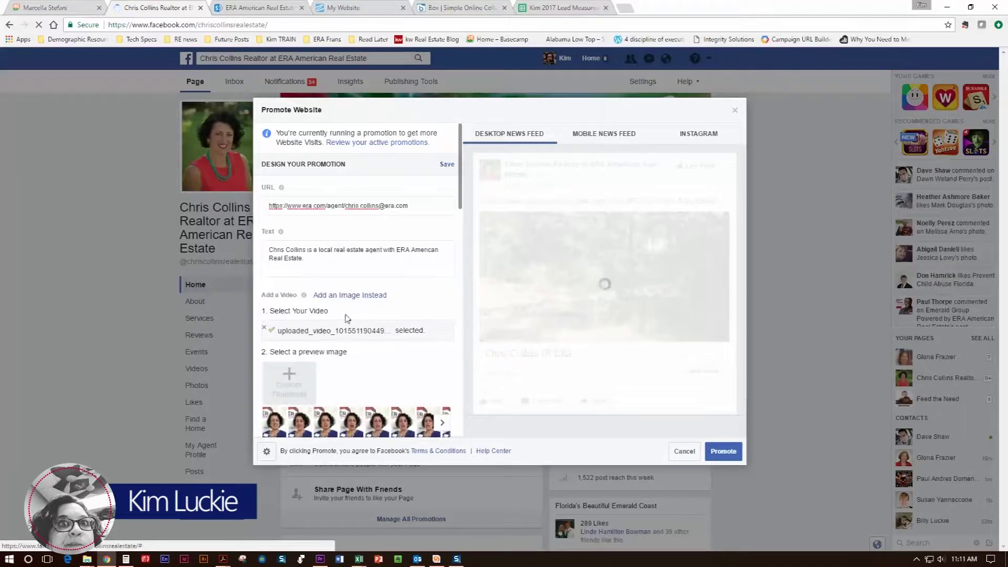
pyautogui.scroll(-1, 422, 305)
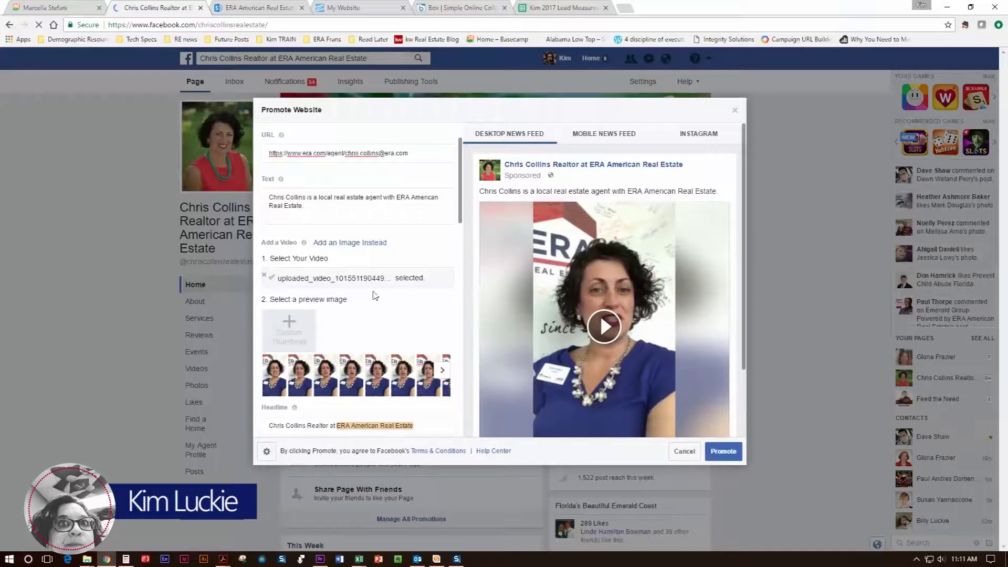
pyautogui.click(265, 279)
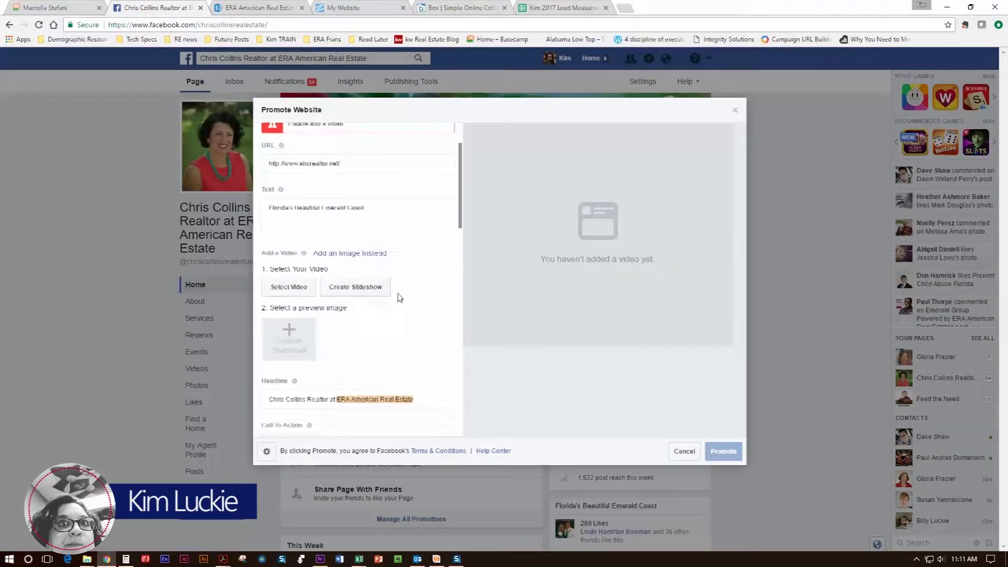
pyautogui.scroll(-1, 401, 298)
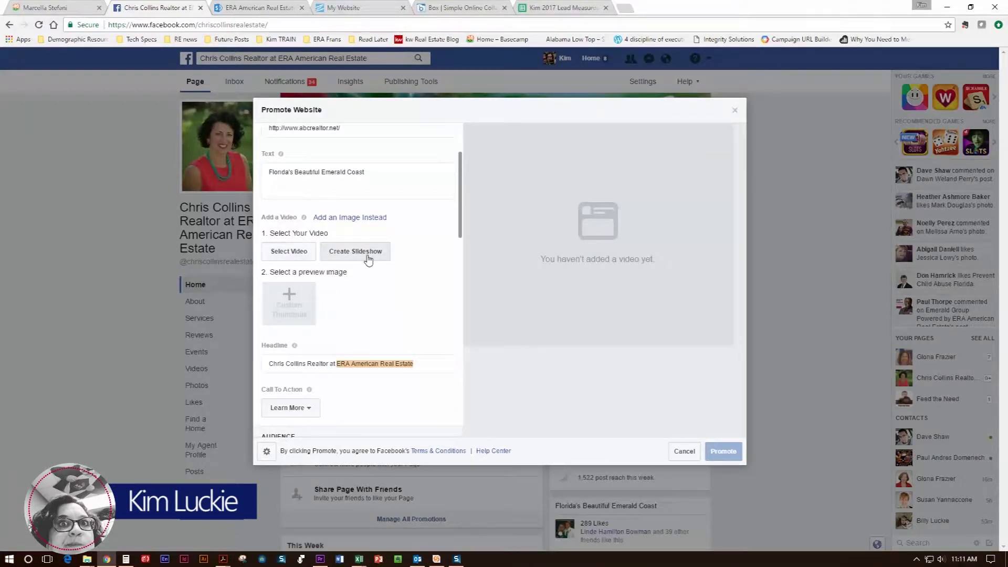
# Upload ERA AM Promo-Dream-Mission 2.mp4 from the Commercials folder as the promotion's video.
pyautogui.click(289, 252)
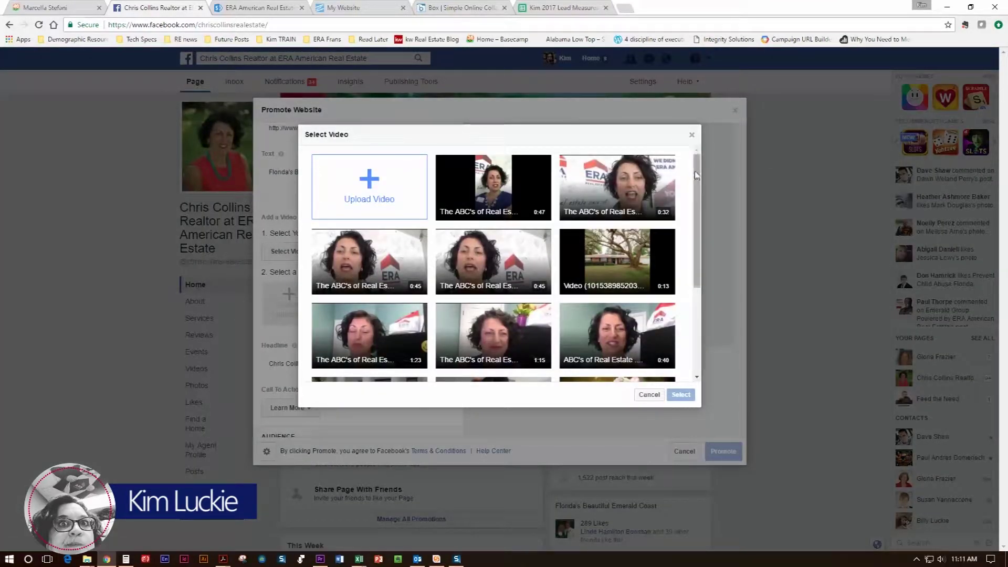
pyautogui.moveTo(698, 186); pyautogui.dragTo(690, 154)
pyautogui.scroll(-3, 690, 154)
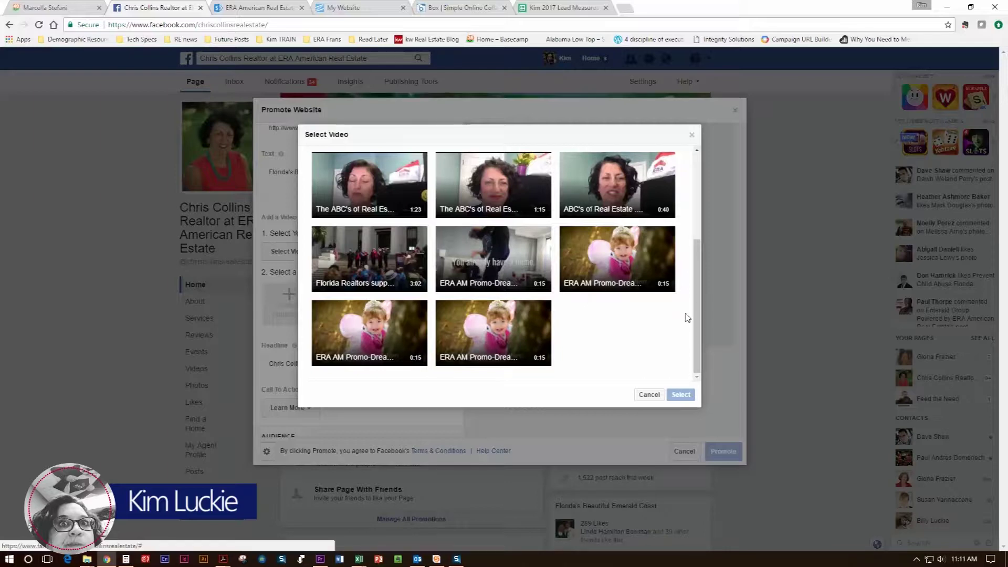
pyautogui.moveTo(699, 327); pyautogui.dragTo(711, 222)
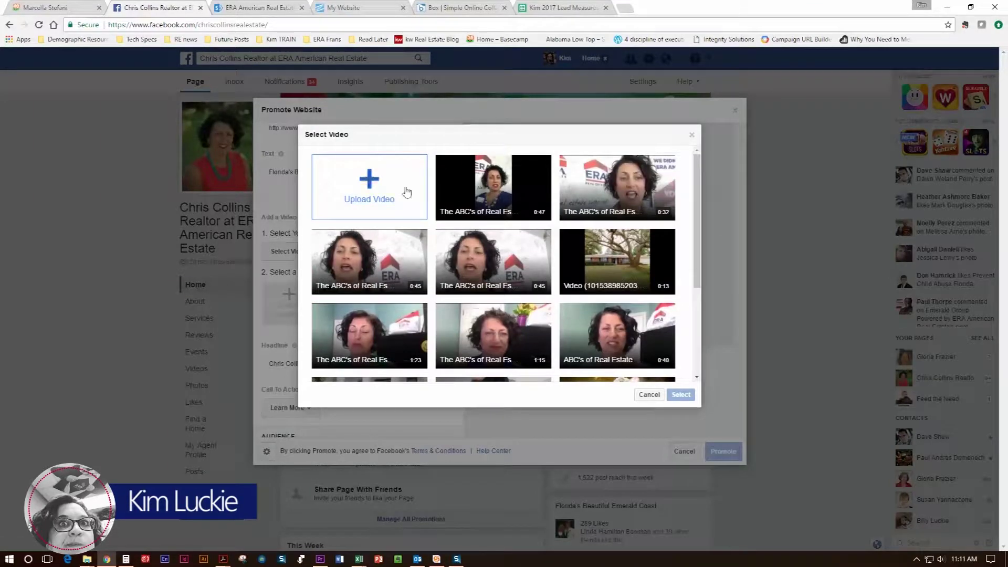
pyautogui.click(370, 186)
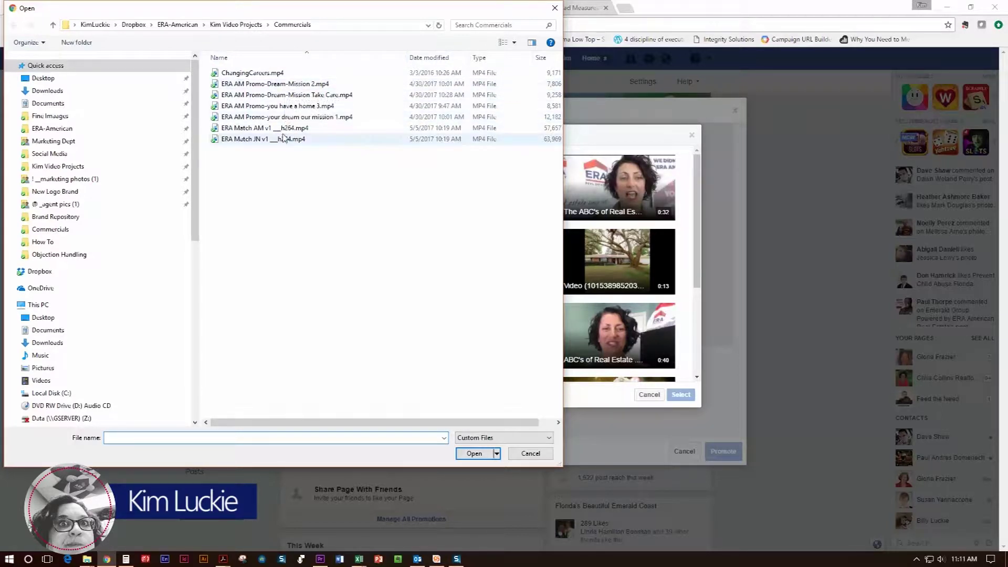
pyautogui.click(291, 85)
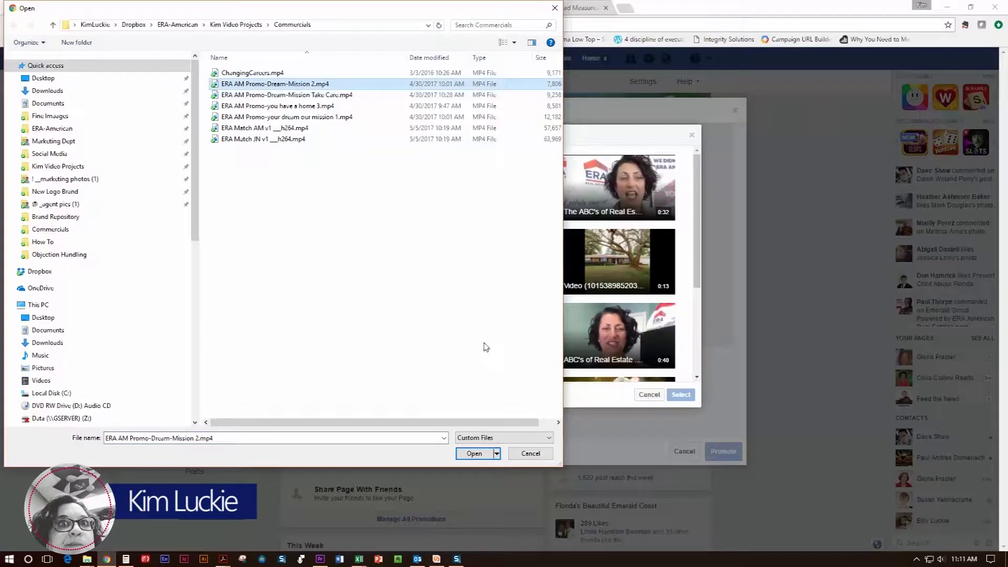
pyautogui.click(478, 453)
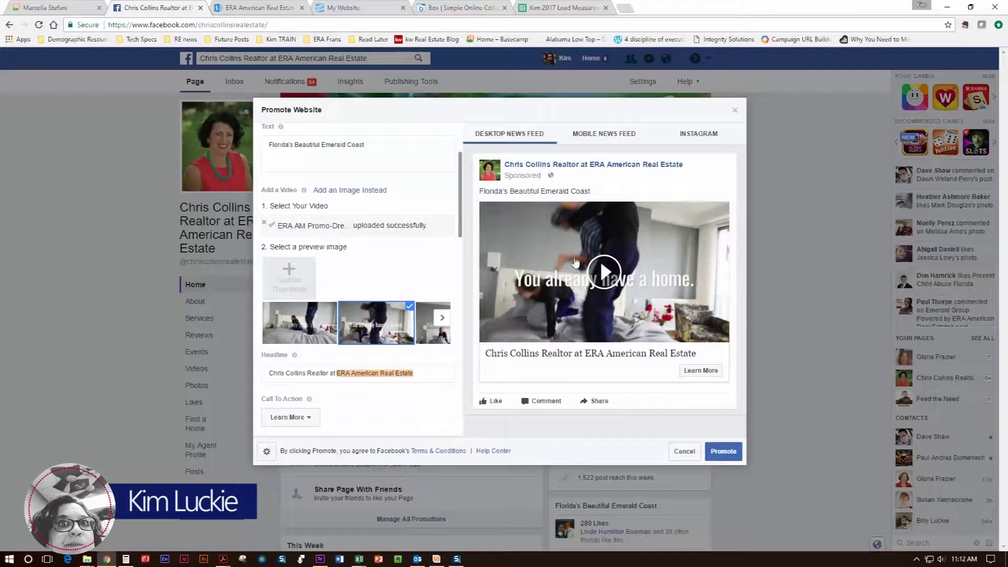
# Try several preview images for the video and choose the frame of the standing man holding a child, captioned "You already have a home.".
pyautogui.click(444, 324)
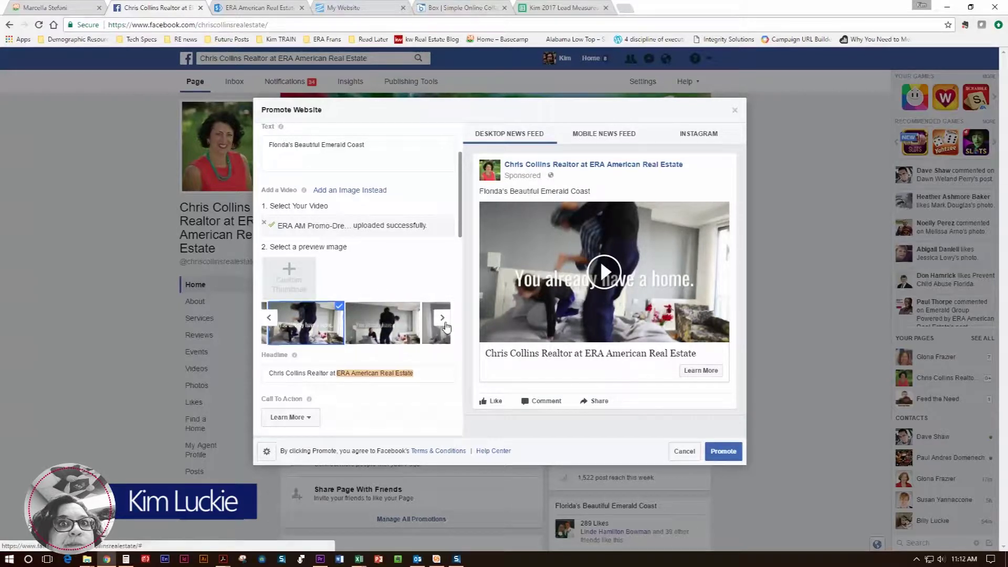
pyautogui.click(442, 318)
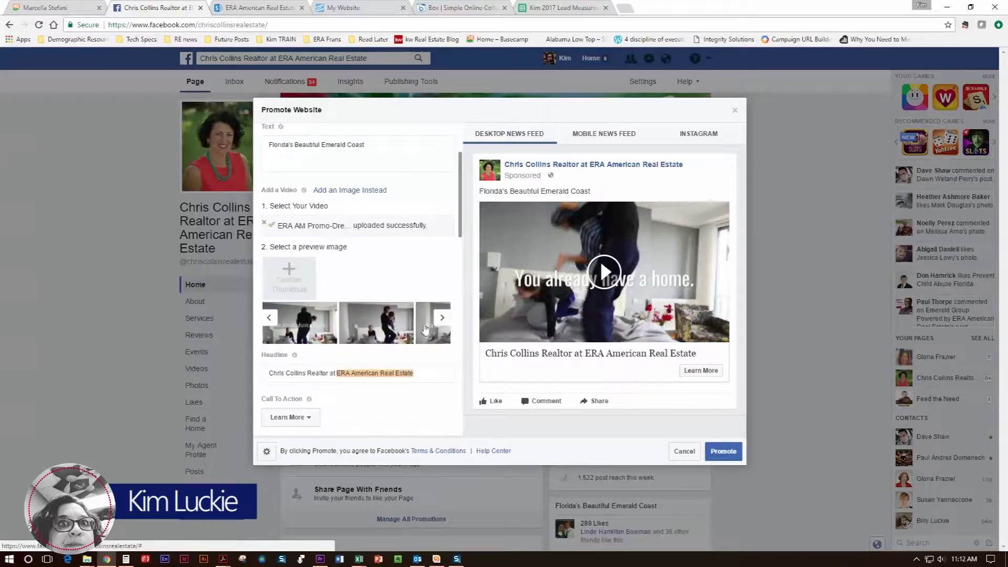
pyautogui.click(382, 338)
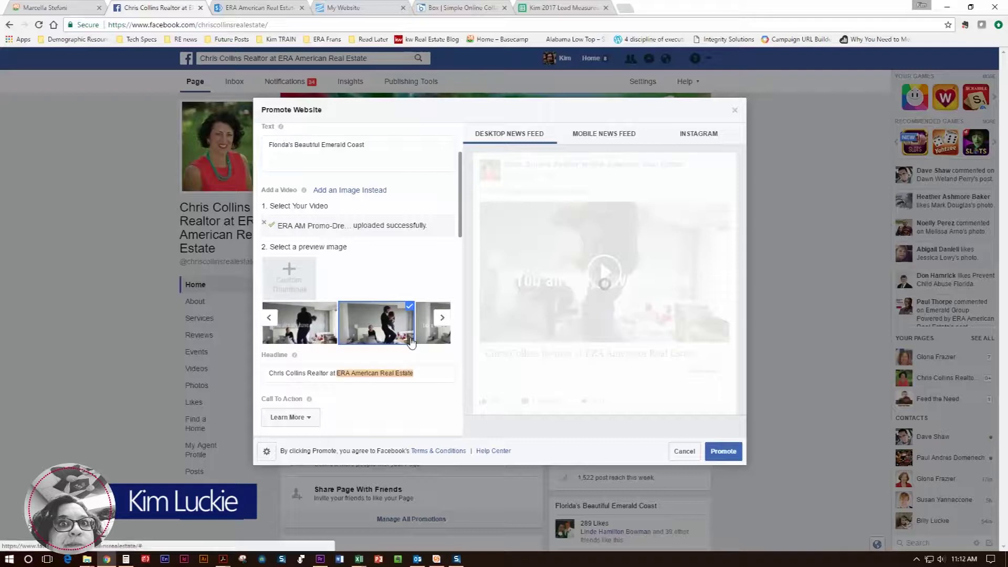
pyautogui.click(441, 321)
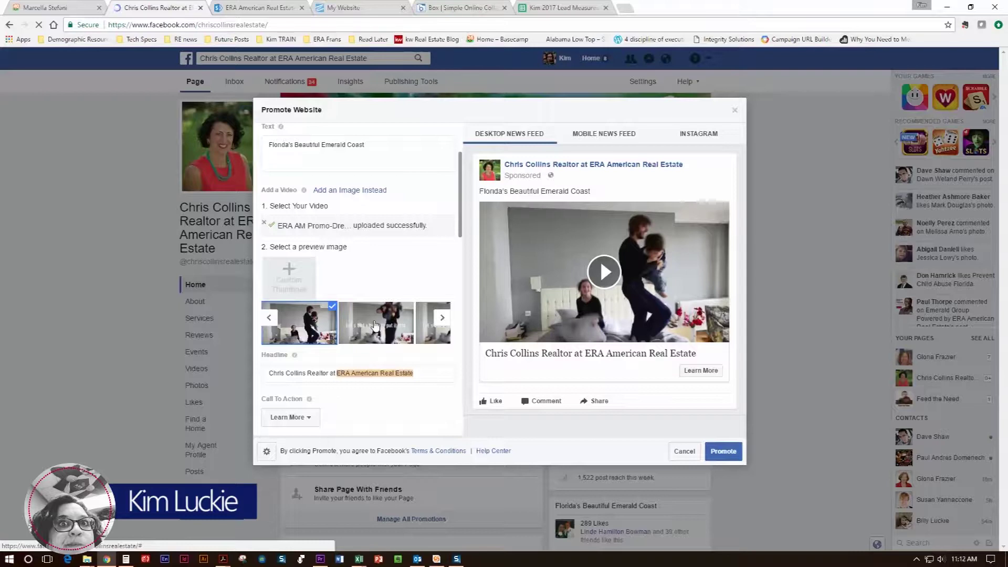
pyautogui.click(375, 325)
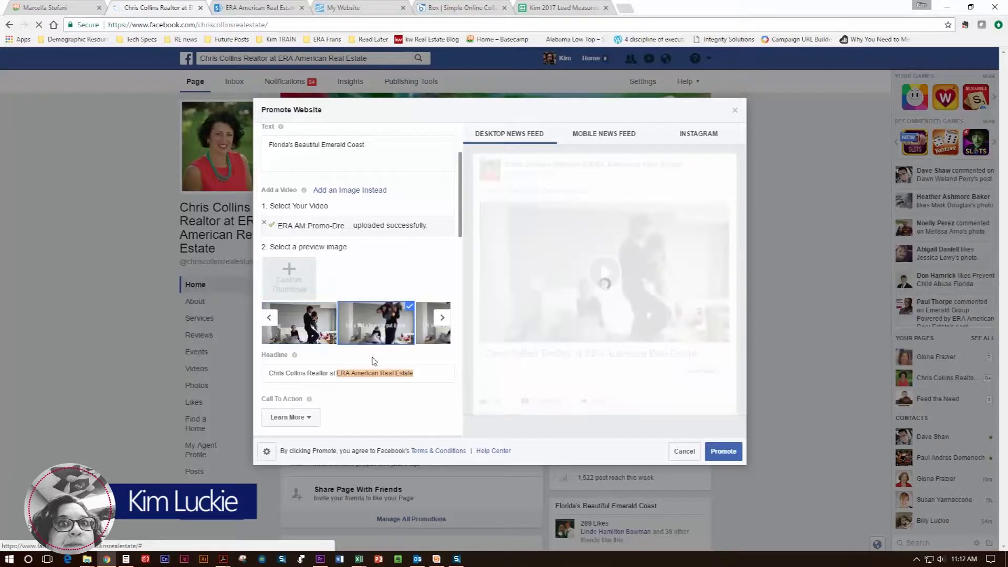
pyautogui.click(269, 318)
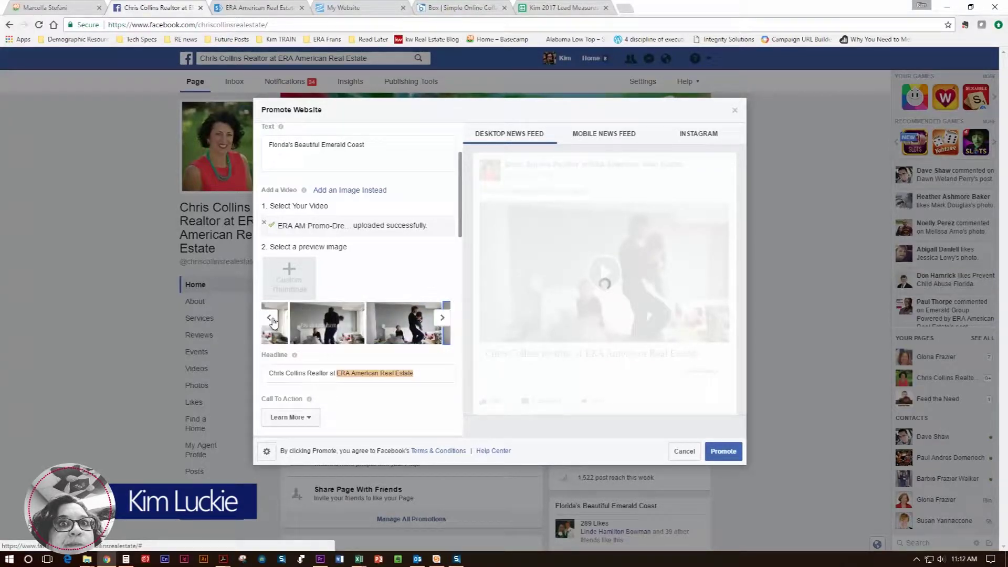
pyautogui.click(376, 331)
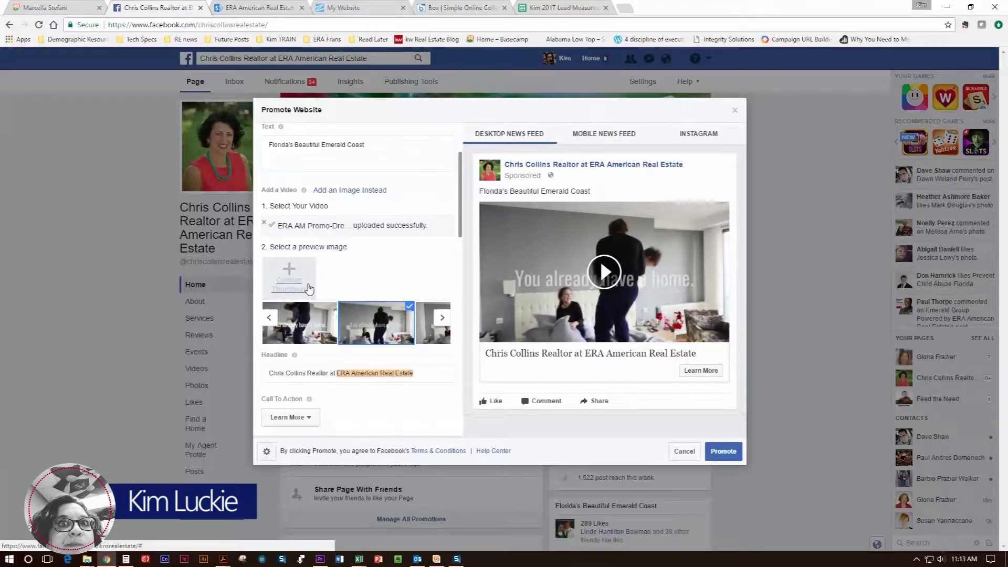
pyautogui.click(441, 318)
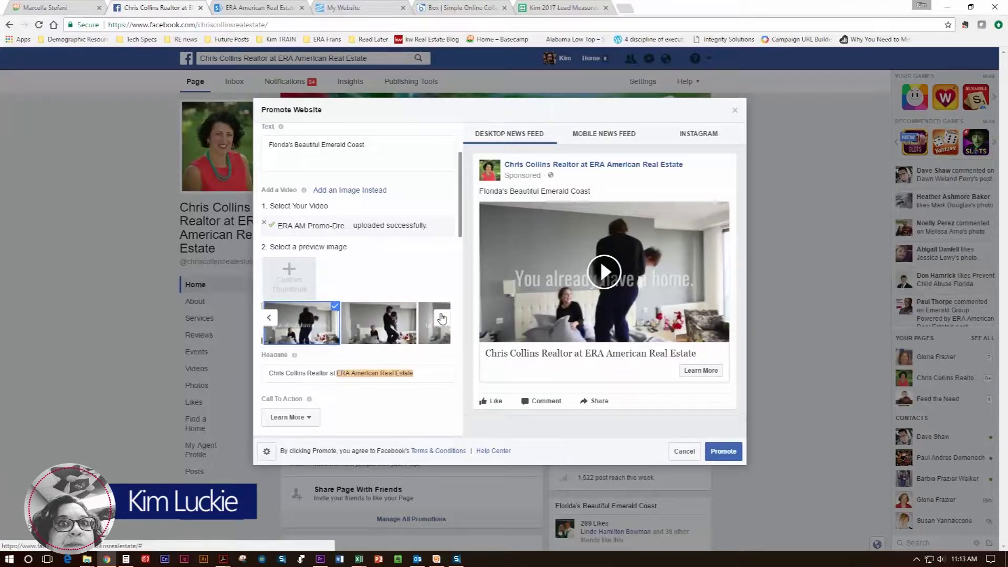
# Look through the remaining preview images offered for the uploaded video.
pyautogui.click(441, 318)
pyautogui.click(441, 319)
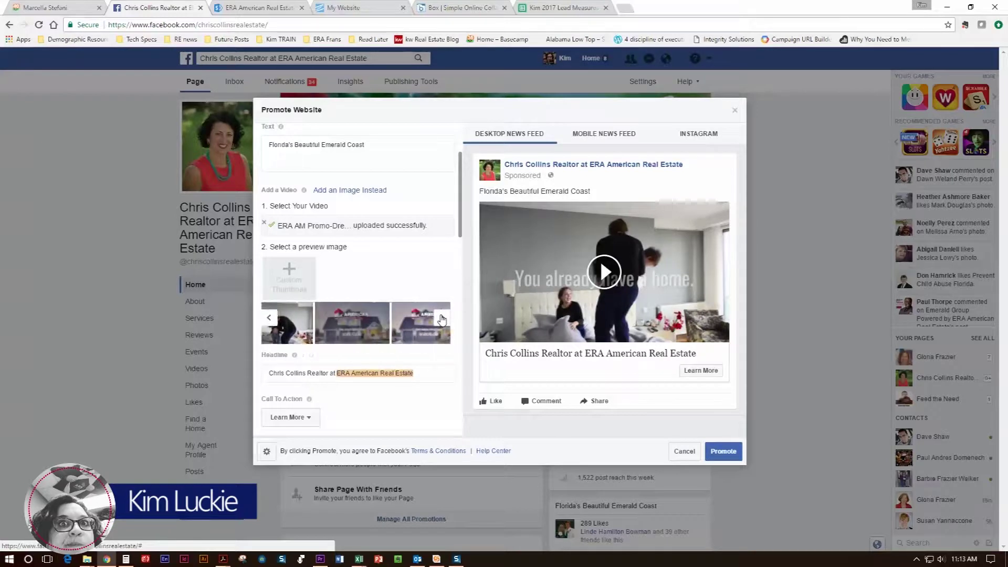
pyautogui.click(269, 317)
pyautogui.click(268, 317)
pyautogui.click(269, 317)
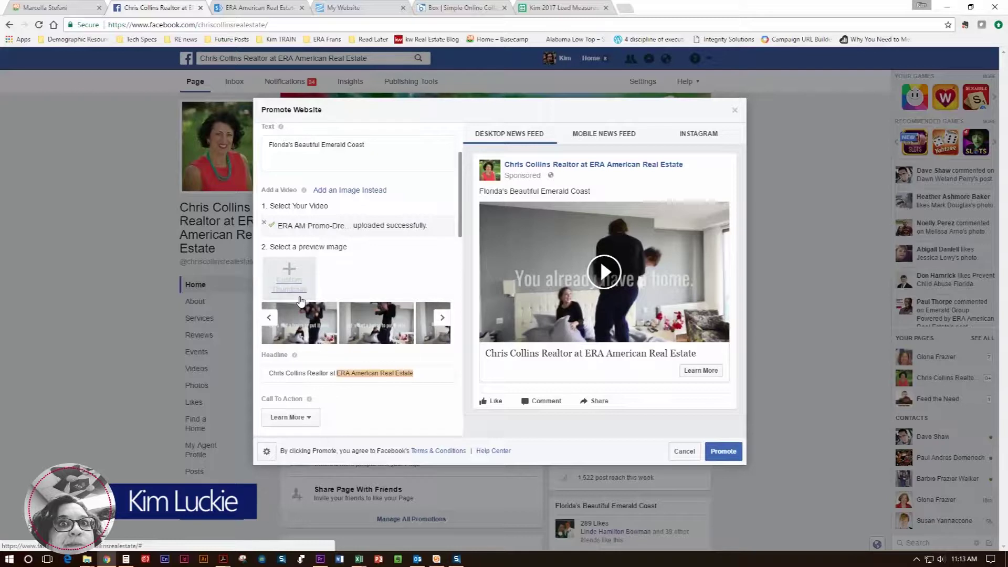
pyautogui.tripleClick(452, 225)
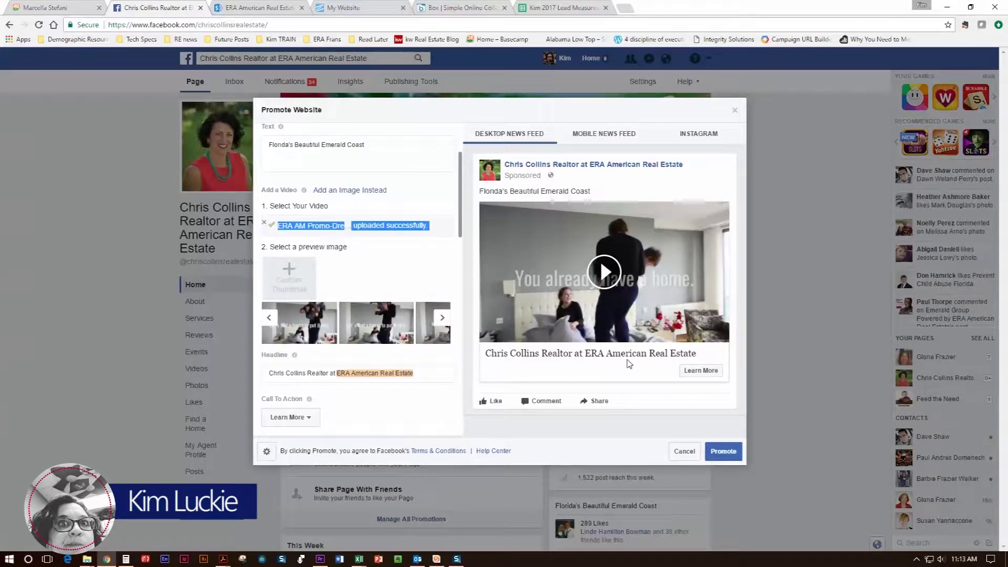
pyautogui.click(376, 152)
pyautogui.moveTo(379, 149); pyautogui.dragTo(267, 146)
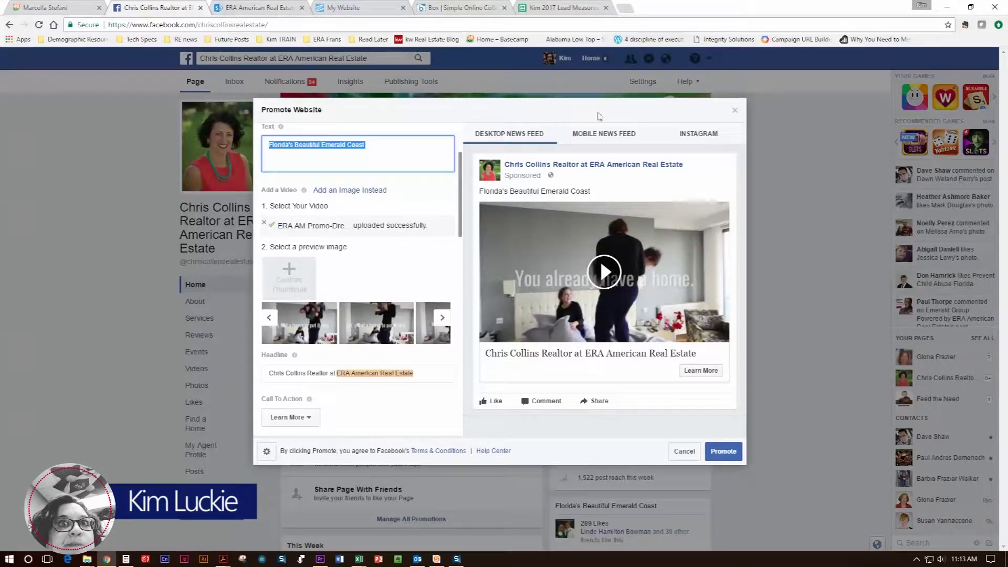
pyautogui.click(408, 143)
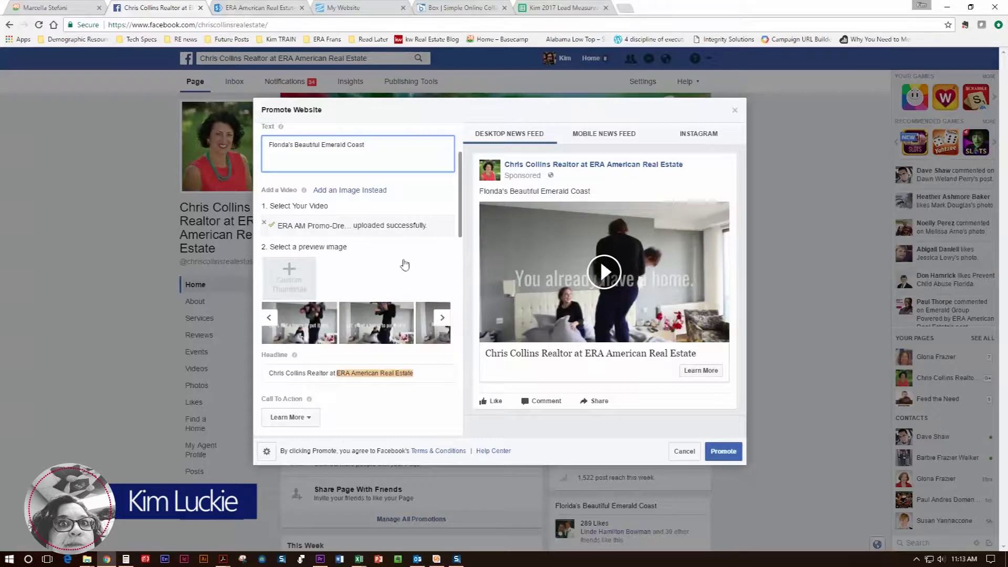
# Open the Facebook home page in a new browser tab and draft a post reading "The market is hot. How can I serve you?".
pyautogui.click(625, 8)
pyautogui.write('f')
pyautogui.press('Return')
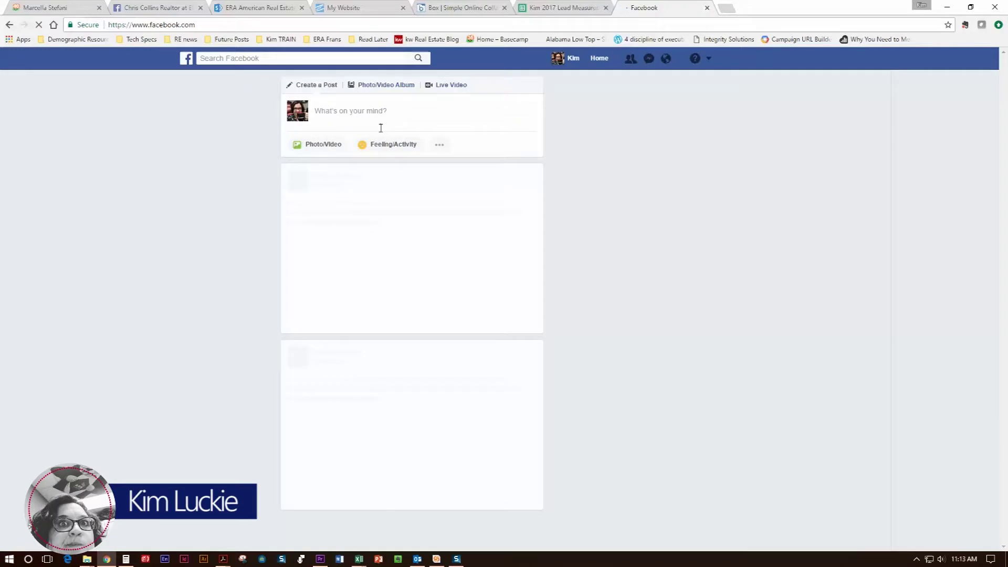
pyautogui.click(349, 108)
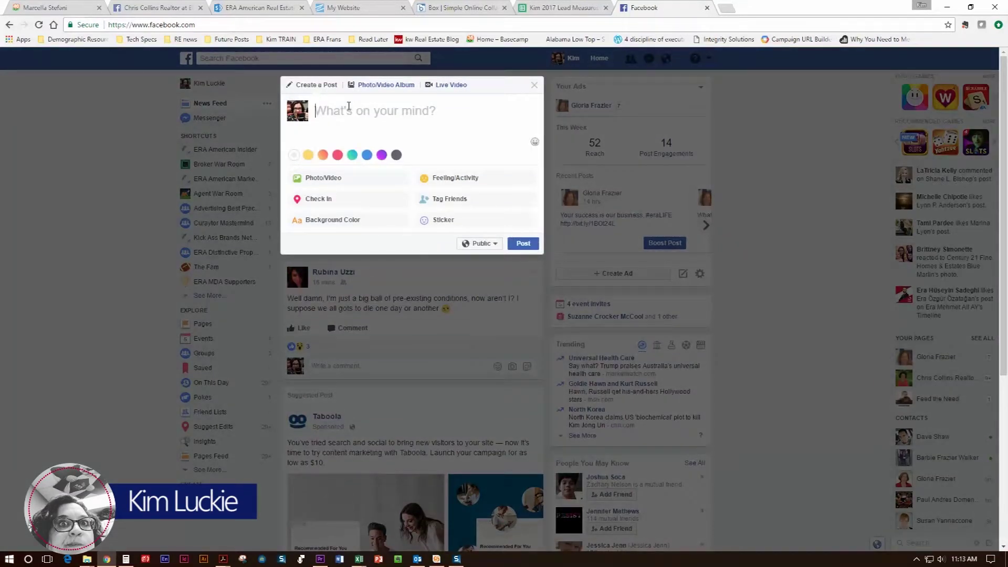
pyautogui.write('The market')
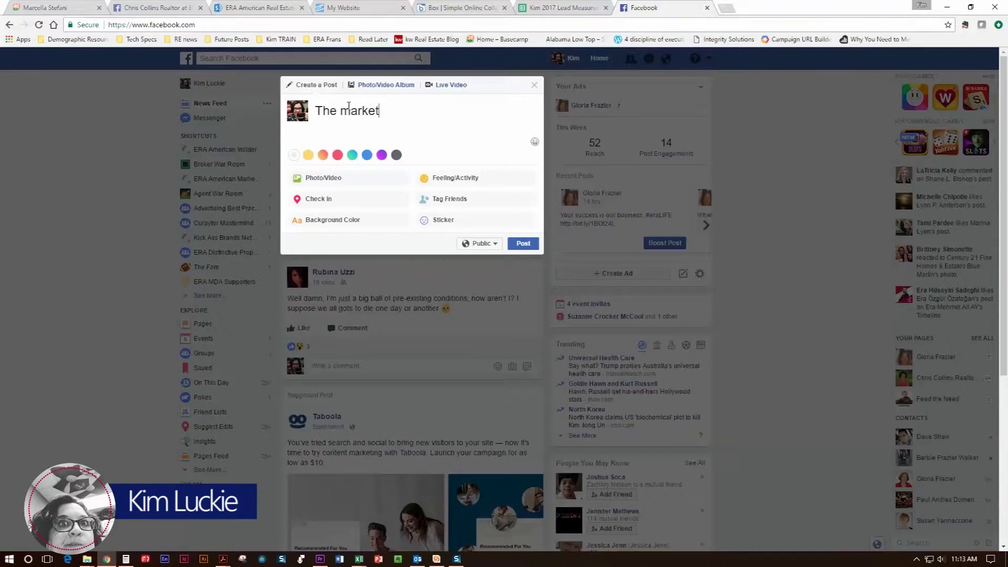
pyautogui.write(' is hot. How can I serve you?')
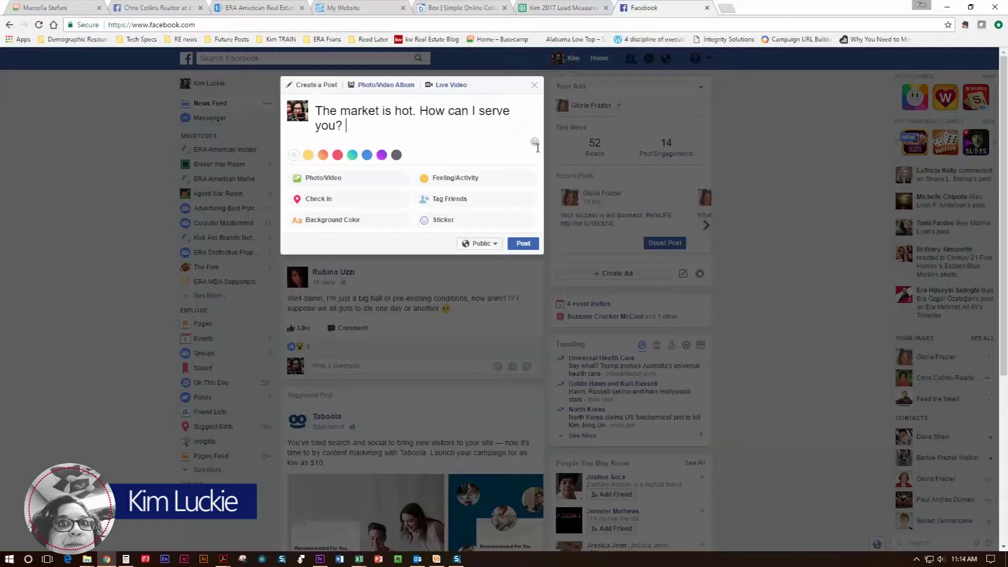
# Add a heart-eyes emoji and a house emoji to the end of the draft post.
pyautogui.click(535, 143)
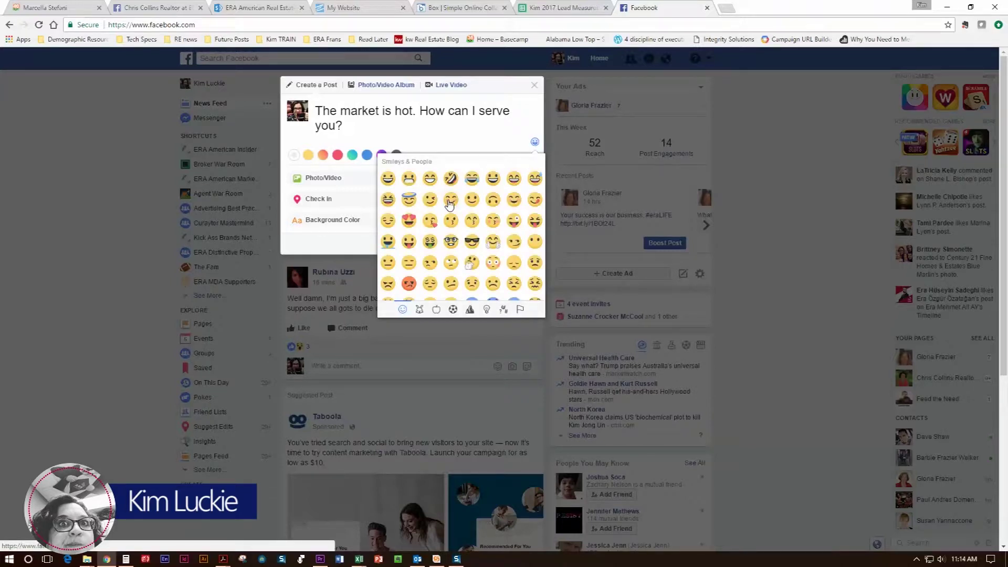
pyautogui.click(409, 220)
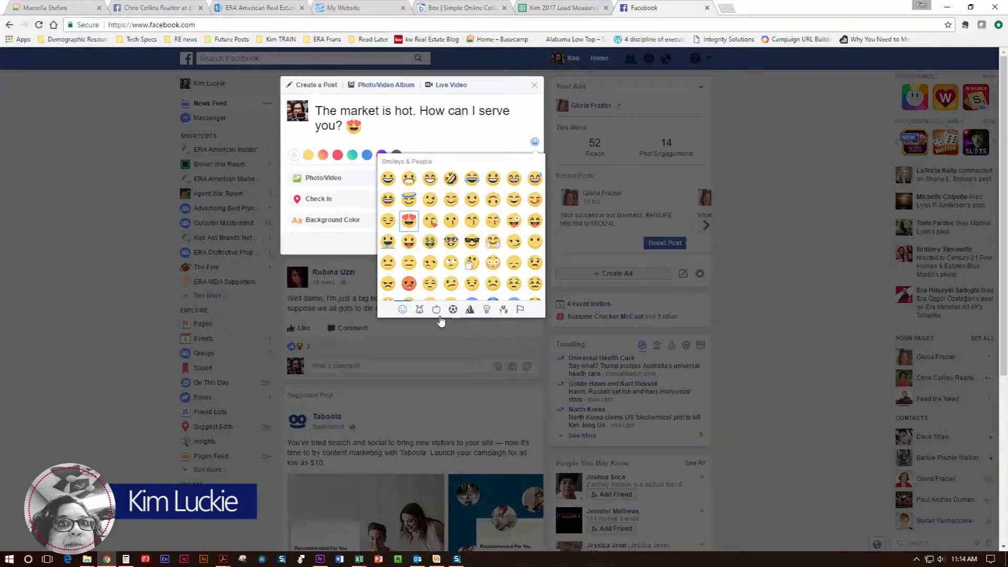
pyautogui.click(471, 311)
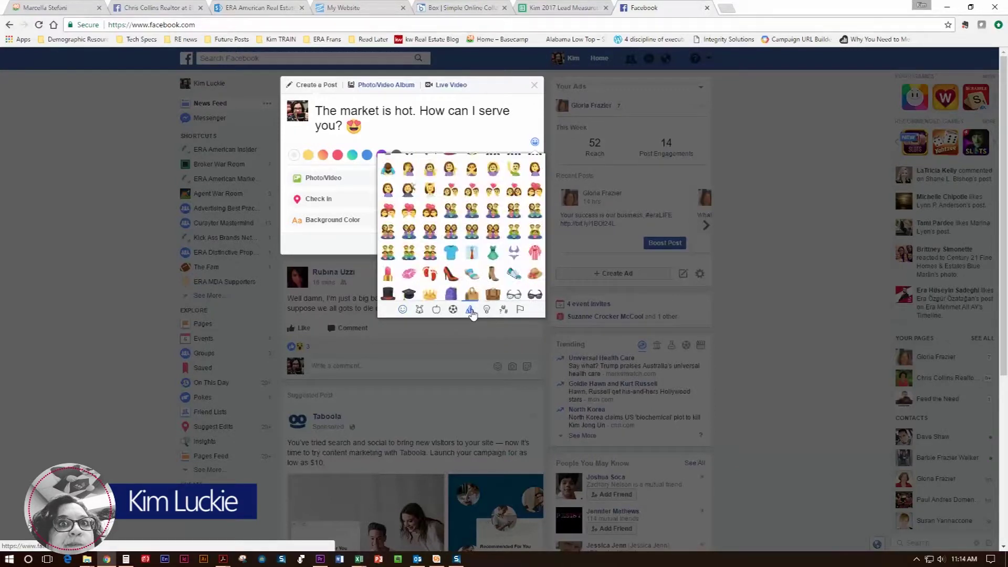
pyautogui.scroll(-6, 478, 284)
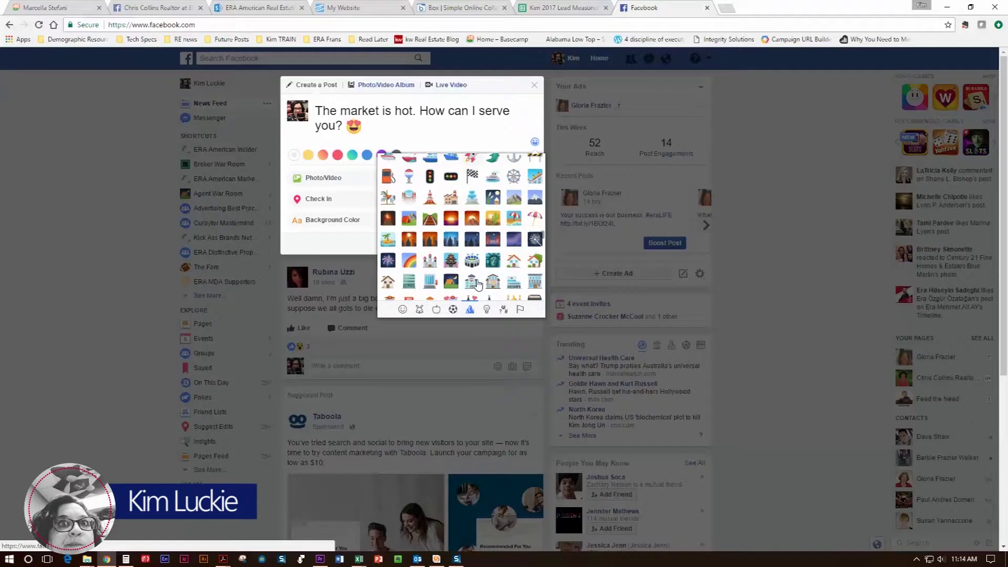
pyautogui.click(514, 231)
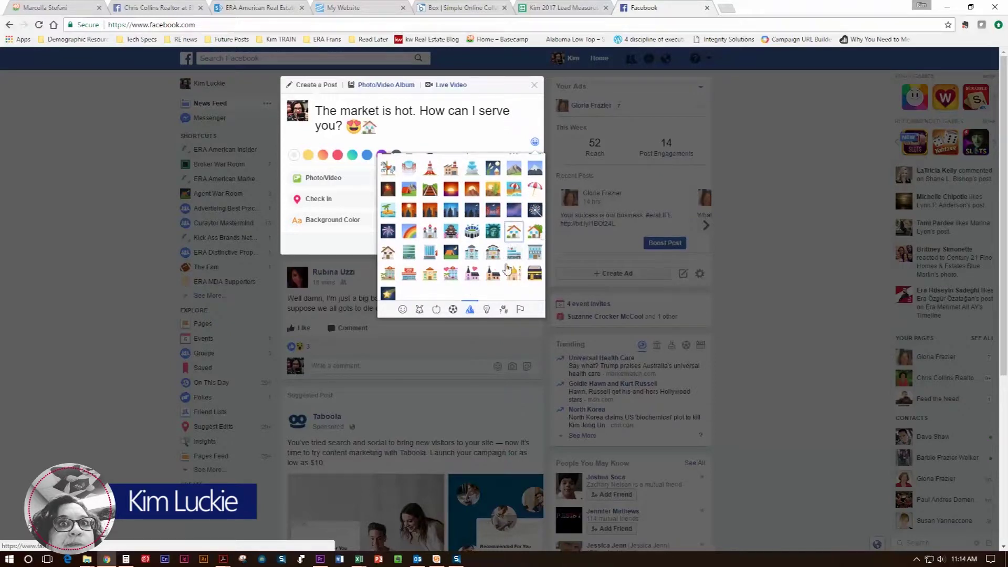
pyautogui.click(534, 141)
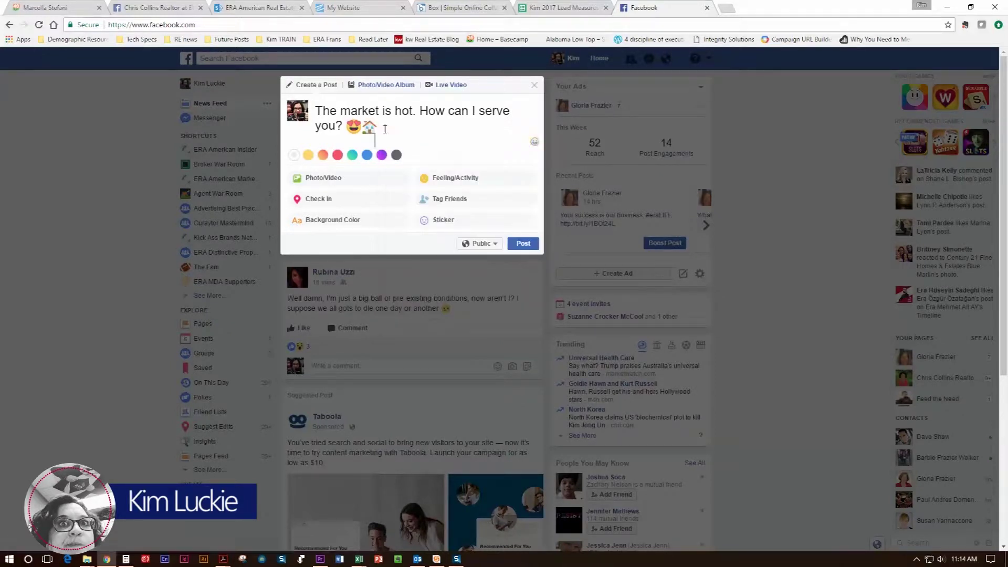
# Copy the draft post with its emojis and replace the website promotion's text with it.
pyautogui.moveTo(374, 137); pyautogui.dragTo(309, 111)
pyautogui.rightClick(318, 111)
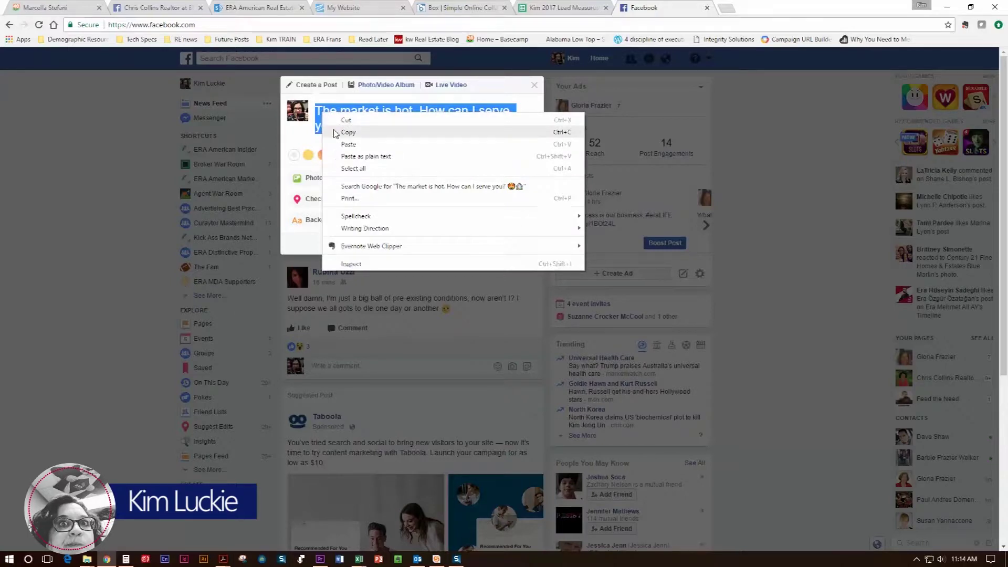
pyautogui.click(334, 130)
pyautogui.click(112, 6)
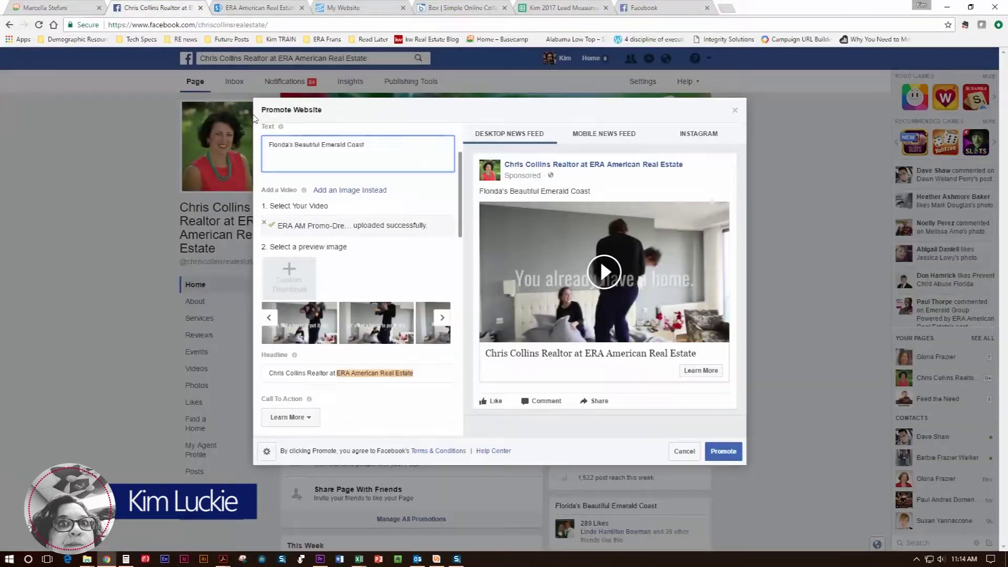
pyautogui.click(379, 148)
pyautogui.moveTo(378, 148); pyautogui.dragTo(221, 143)
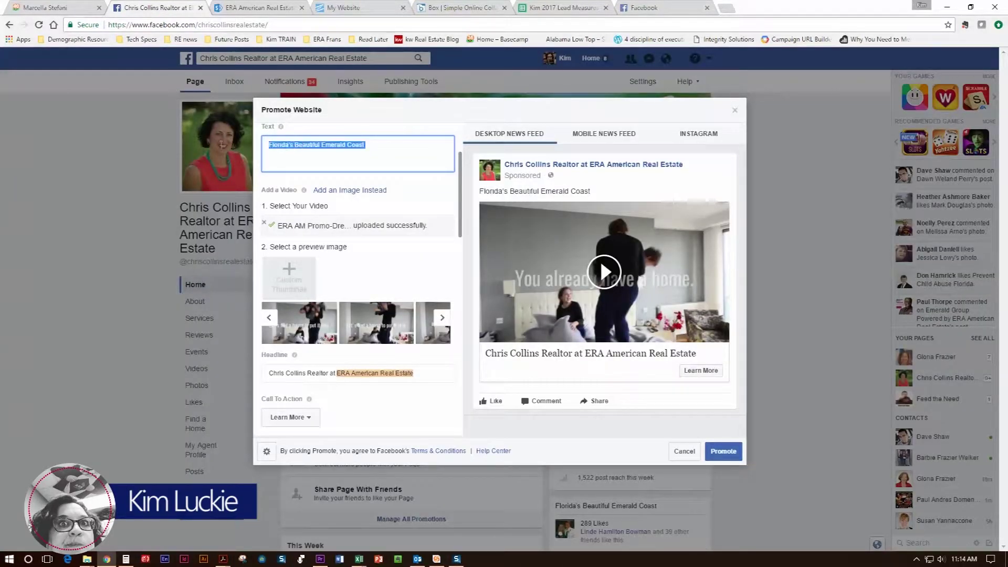
pyautogui.rightClick(292, 141)
pyautogui.click(326, 182)
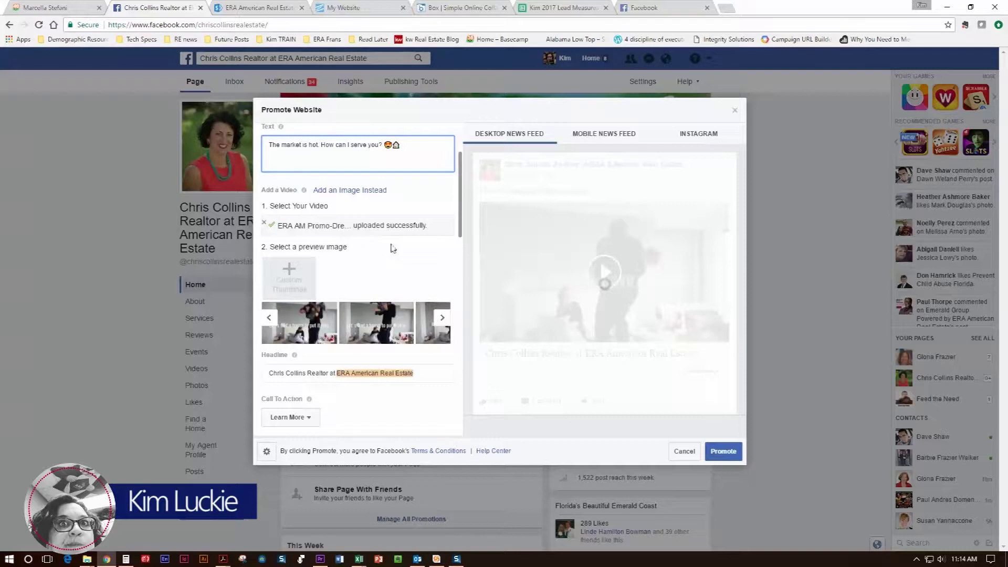
# Replace the promotion's headline with "I can help you buy or sell your home.".
pyautogui.click(310, 373)
pyautogui.tripleClick(424, 374)
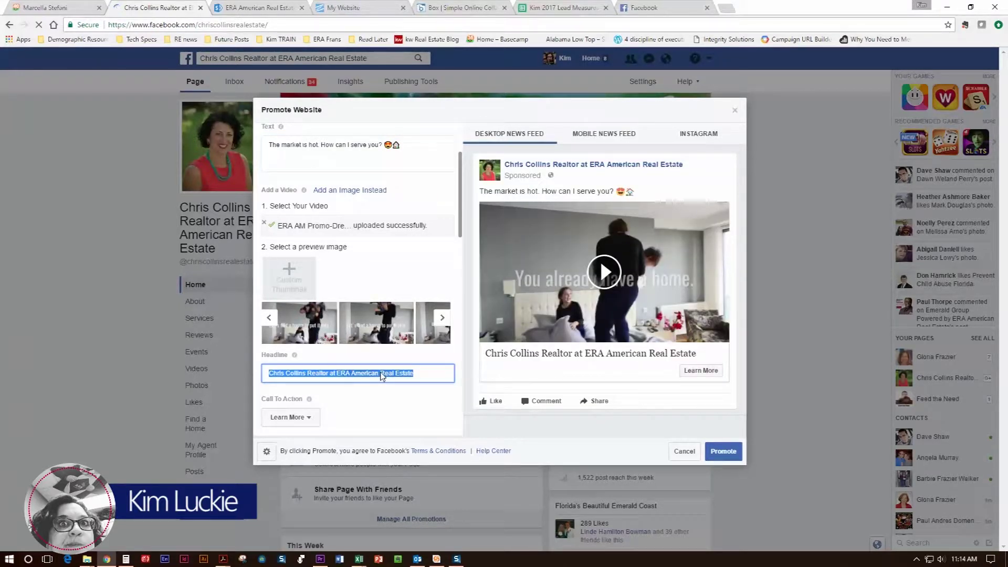
pyautogui.write('Chr')
pyautogui.press('BackSpace')
pyautogui.press('BackSpace')
pyautogui.press('BackSpace')
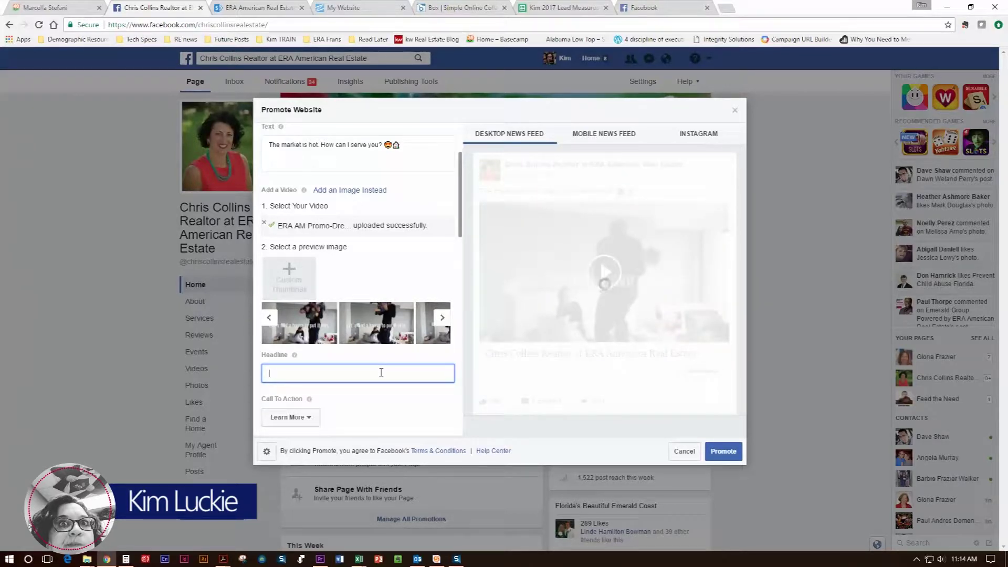
pyautogui.write('I can help you buy or sell your home')
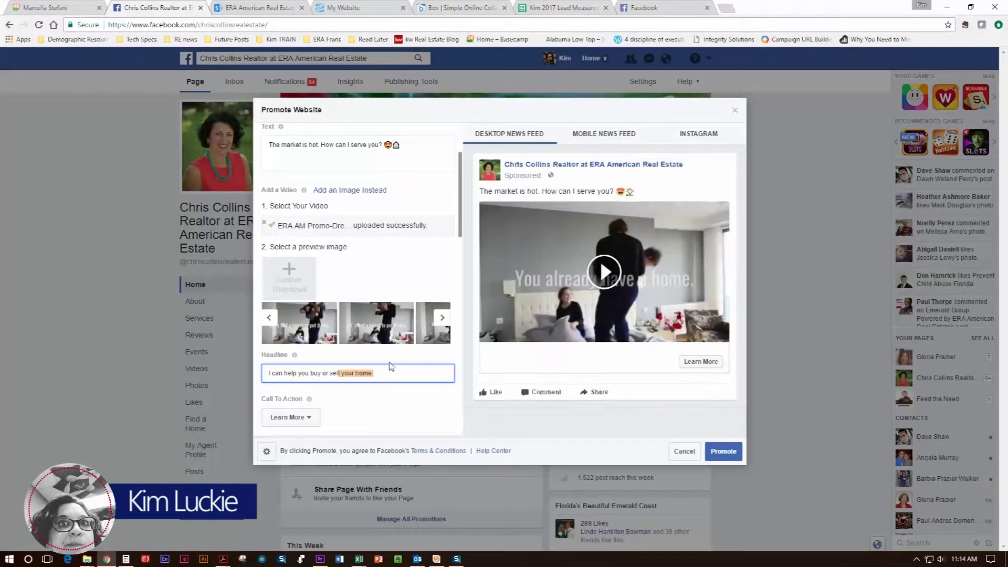
# Choose Learn More as the promotion's call to action.
pyautogui.scroll(-4, 460, 217)
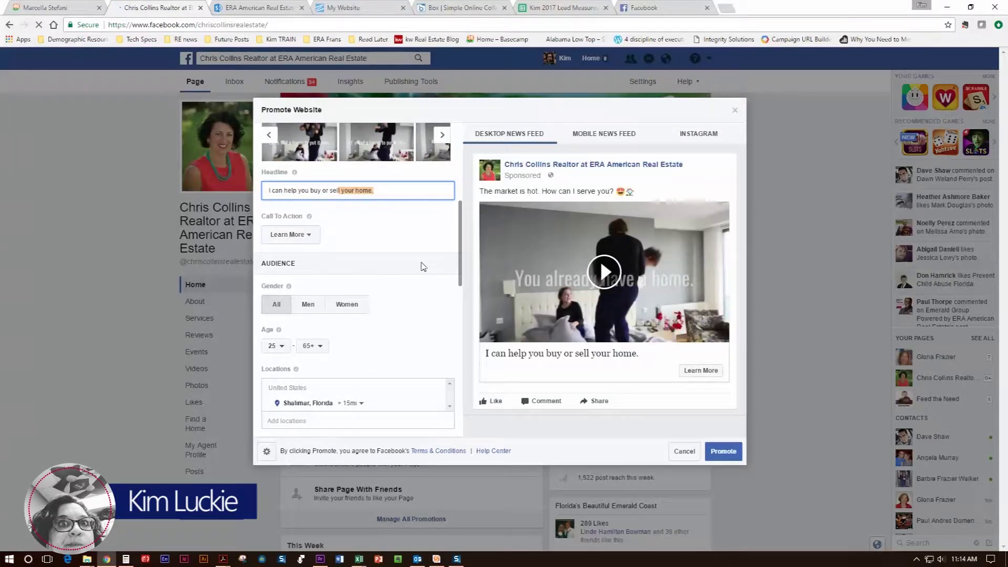
pyautogui.click(315, 234)
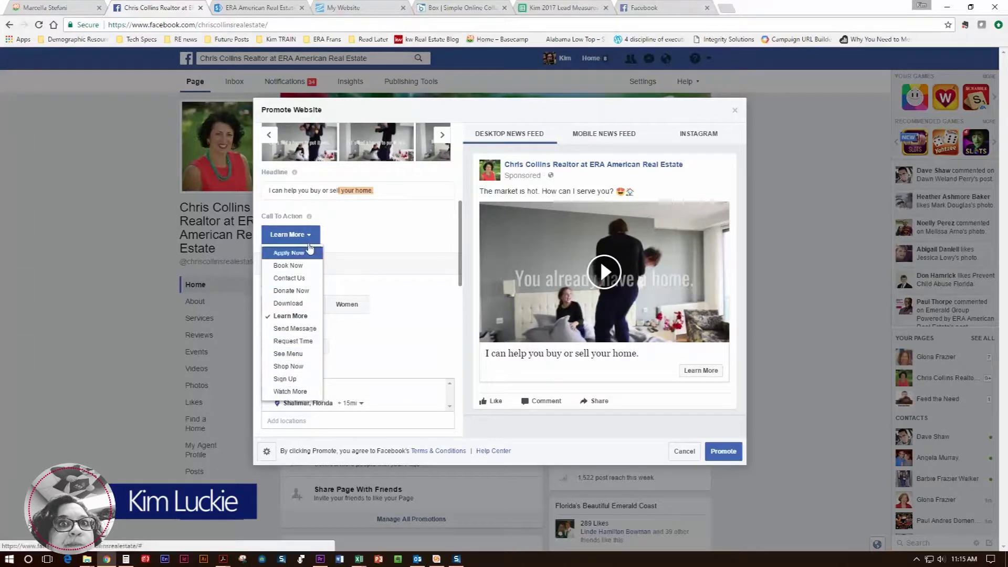
pyautogui.click(291, 316)
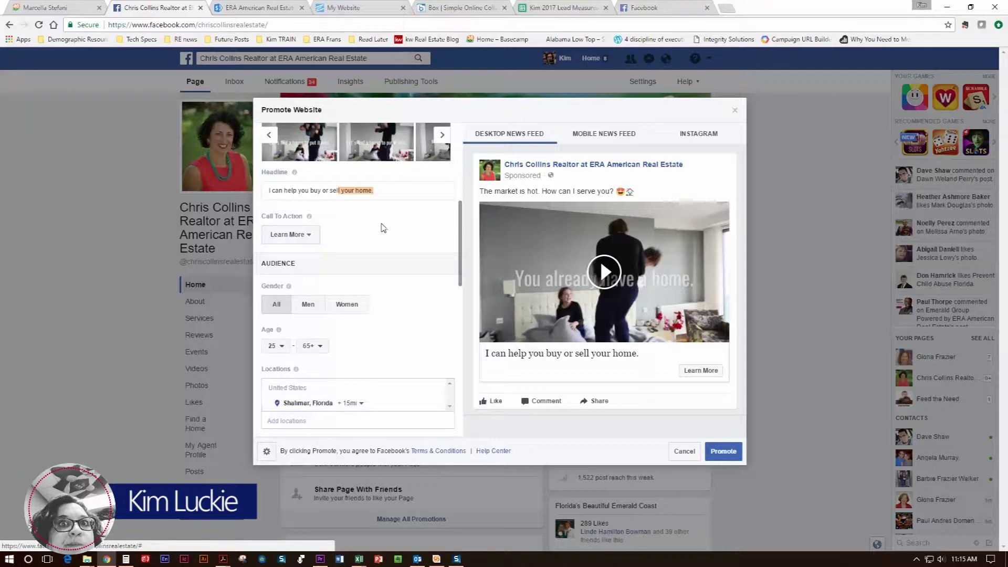
# Check the radius options and map coverage for the Shalimar, Florida audience location.
pyautogui.moveTo(462, 228); pyautogui.dragTo(463, 261)
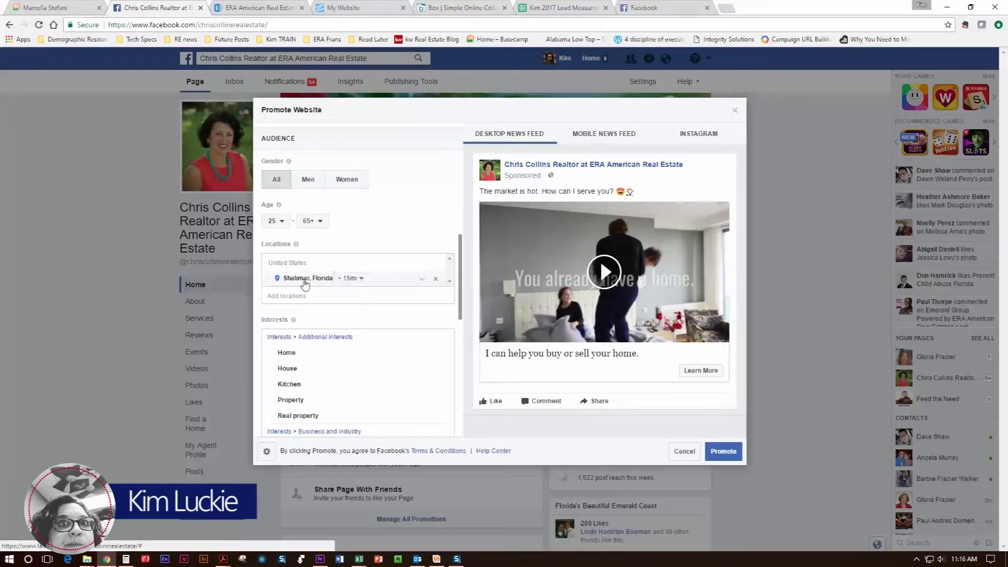
pyautogui.click(358, 280)
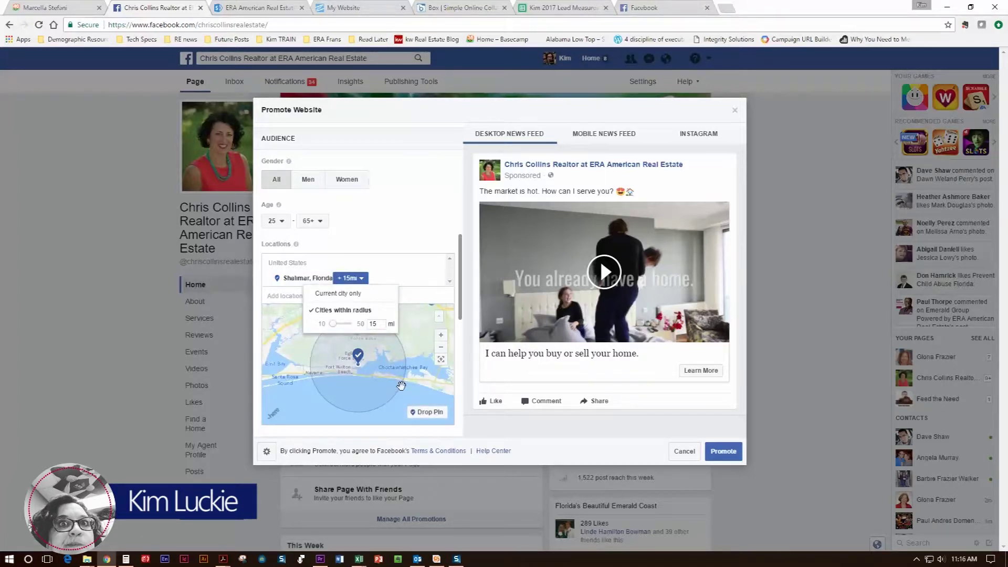
pyautogui.click(392, 244)
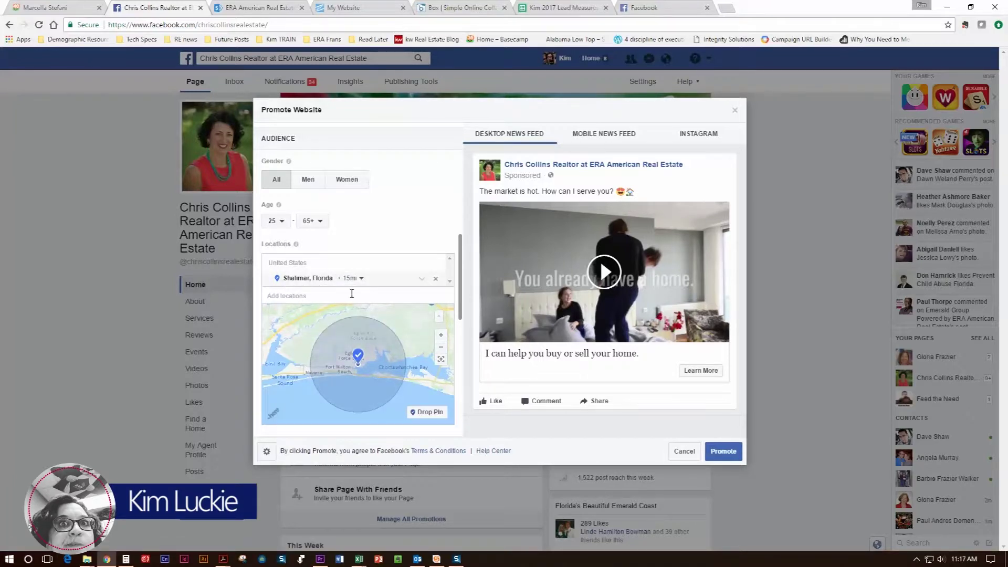
# Review the promotion's audience interests, Instagram option, and budget and duration settings.
pyautogui.moveTo(457, 270); pyautogui.dragTo(458, 315)
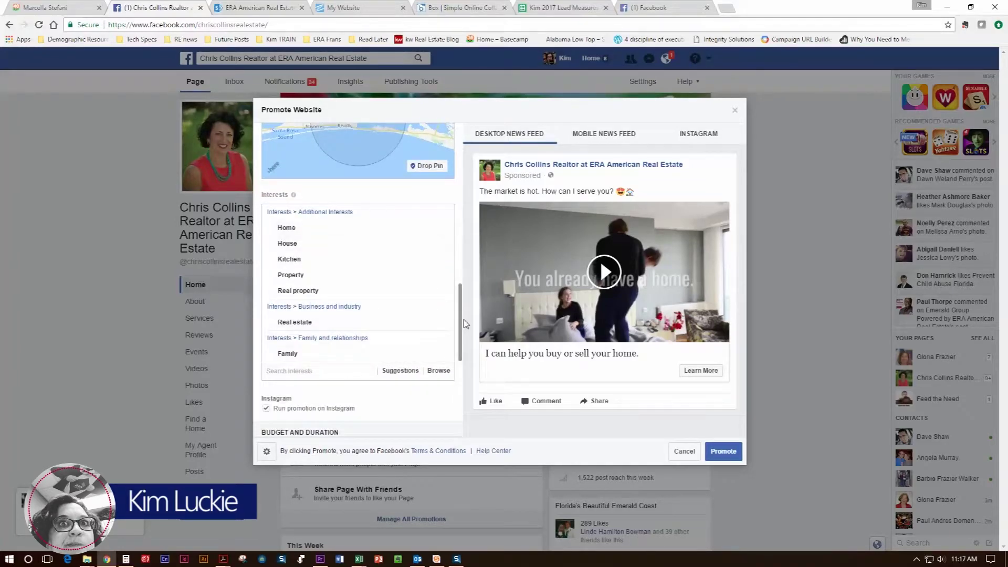
pyautogui.scroll(-3, 461, 310)
pyautogui.scroll(3, 449, 299)
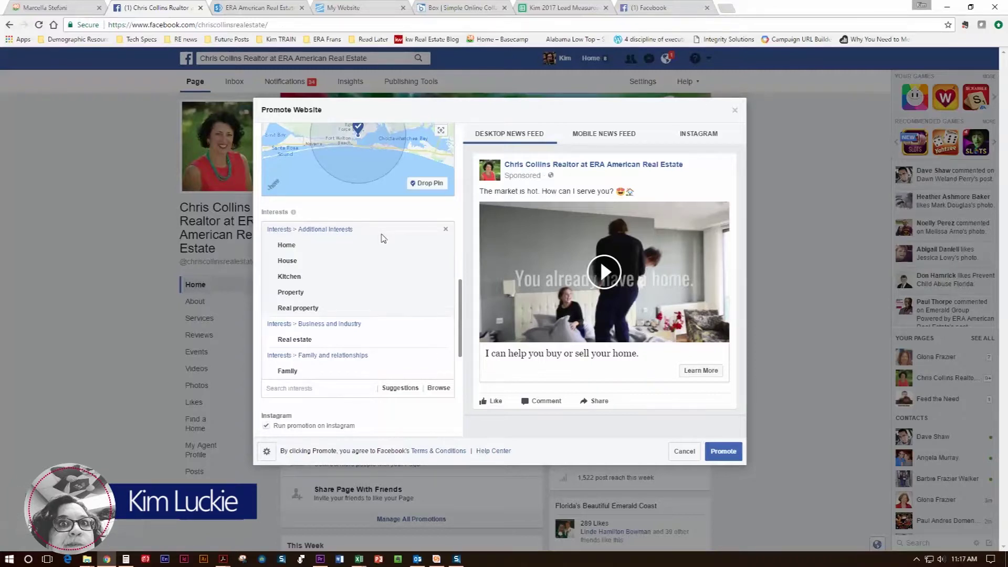
pyautogui.scroll(-3, 463, 299)
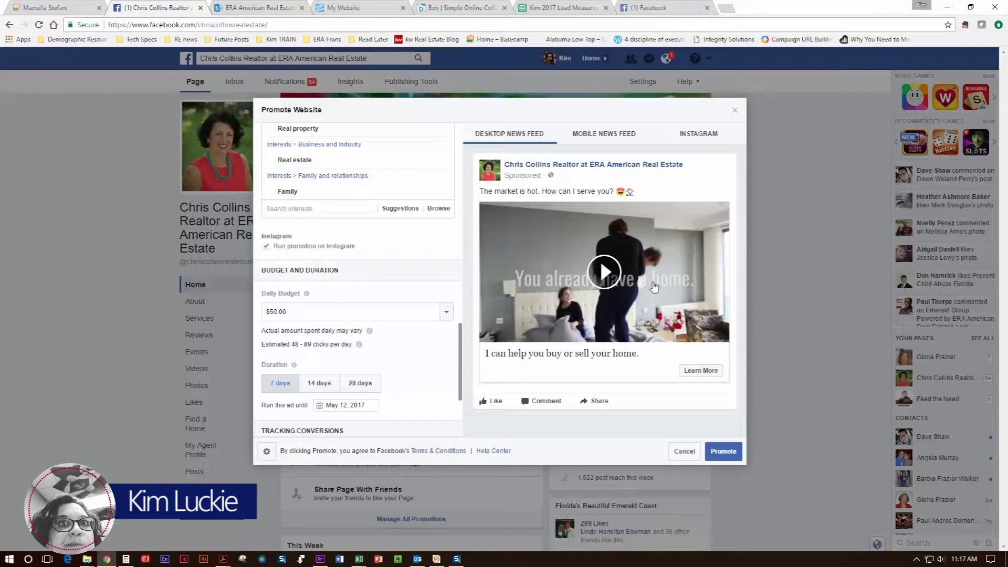
# Compare the ad's mobile news feed and Instagram previews, finishing on the desktop news feed preview.
pyautogui.click(600, 135)
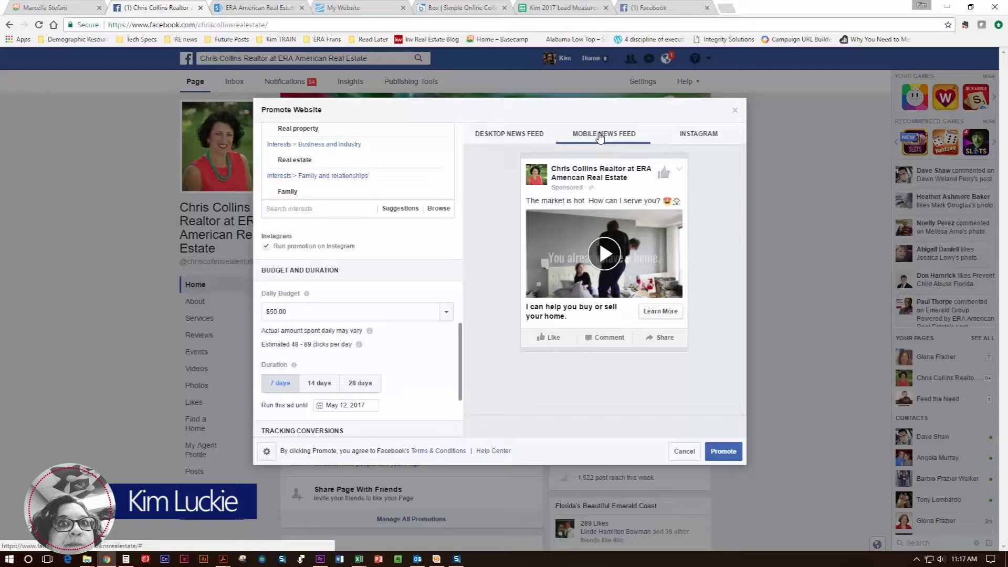
pyautogui.click(505, 135)
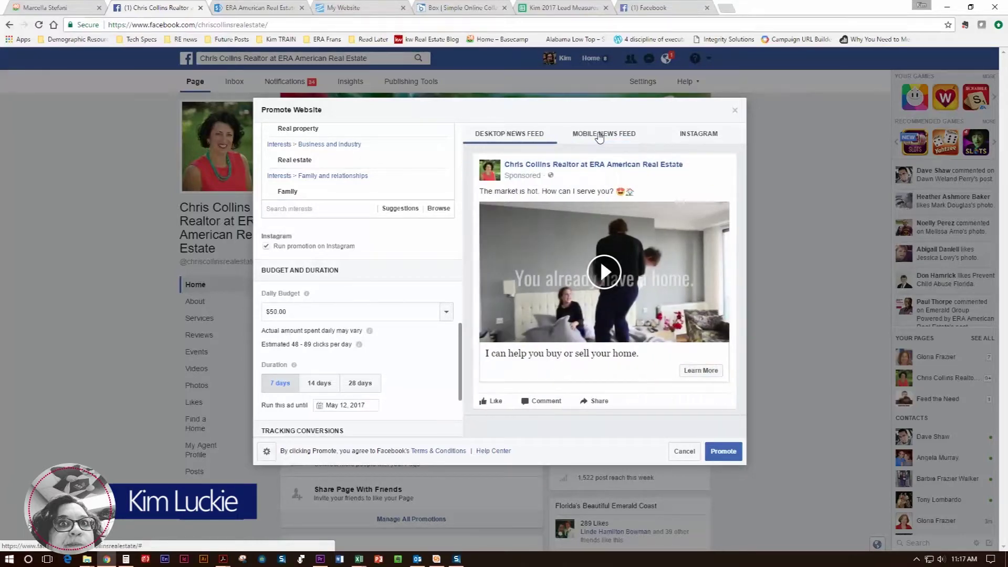
pyautogui.click(600, 134)
pyautogui.click(703, 134)
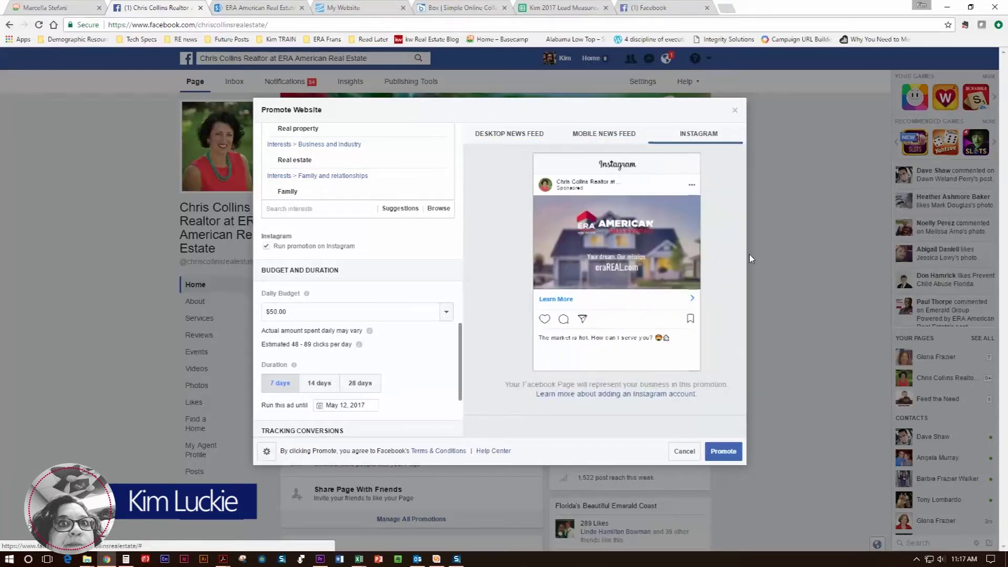
pyautogui.click(496, 135)
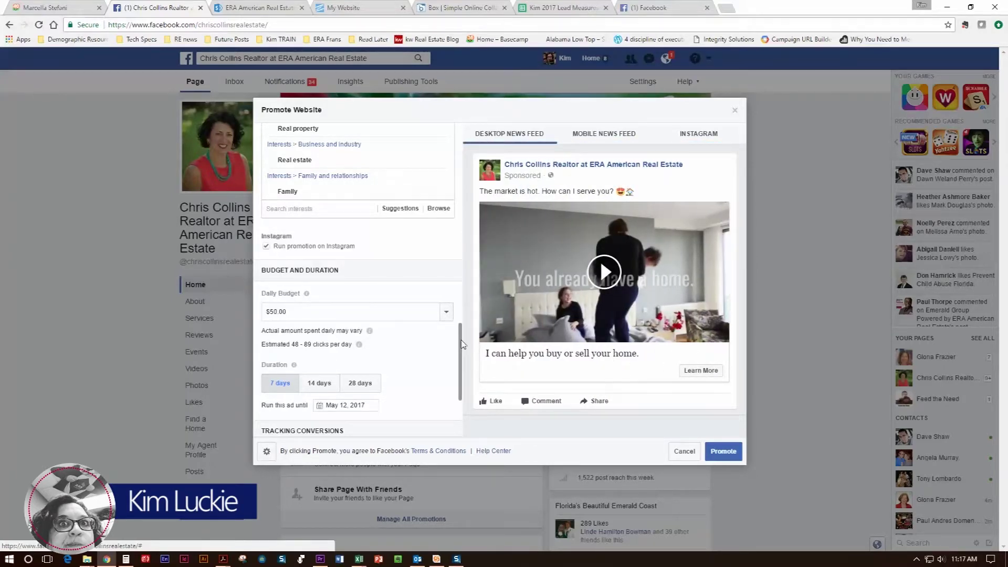
# Review the promotion's tracking and payment settings, then check its daily budget and end-date calendar without changing them.
pyautogui.scroll(-3, 463, 344)
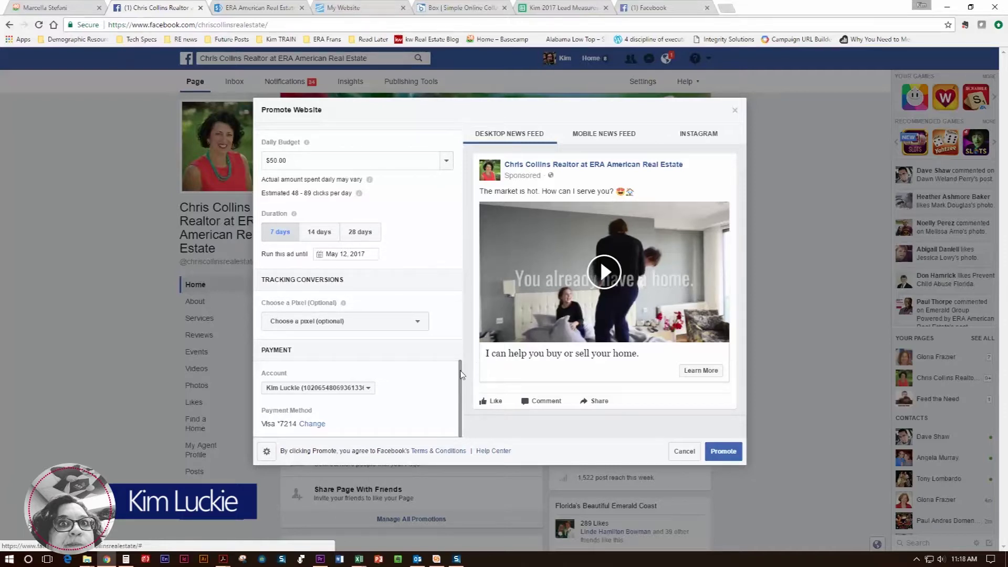
pyautogui.moveTo(461, 374); pyautogui.dragTo(462, 339)
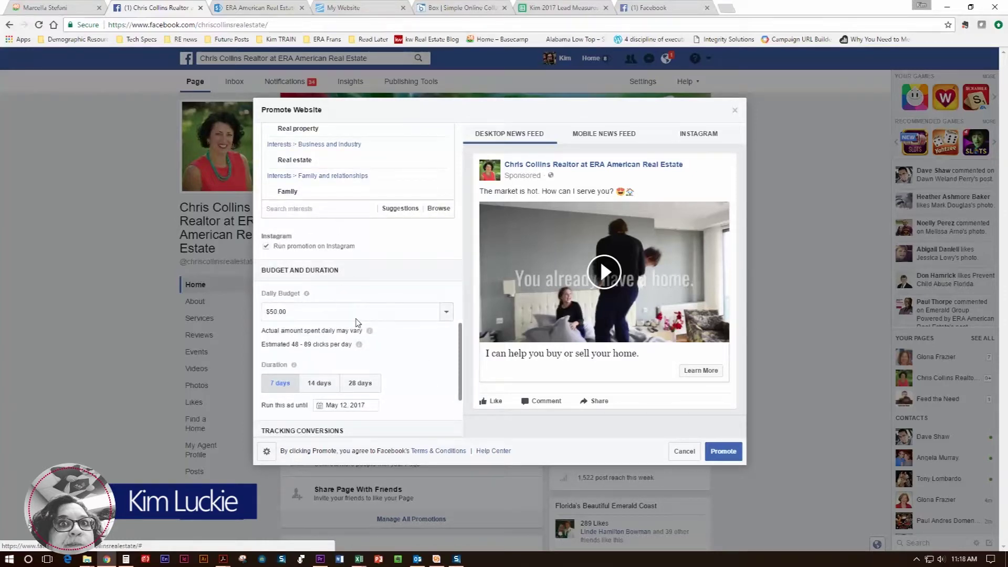
pyautogui.click(274, 312)
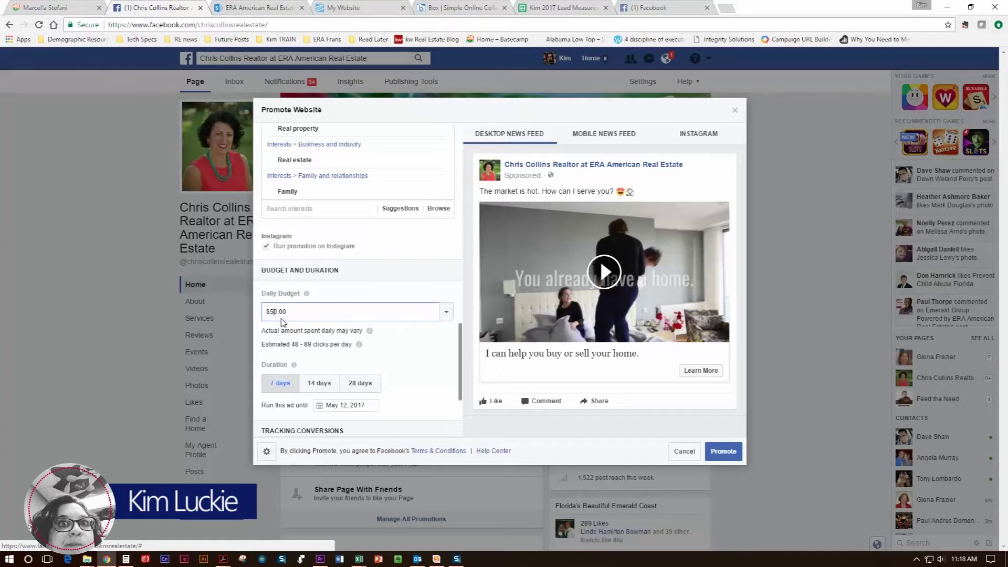
pyautogui.click(354, 403)
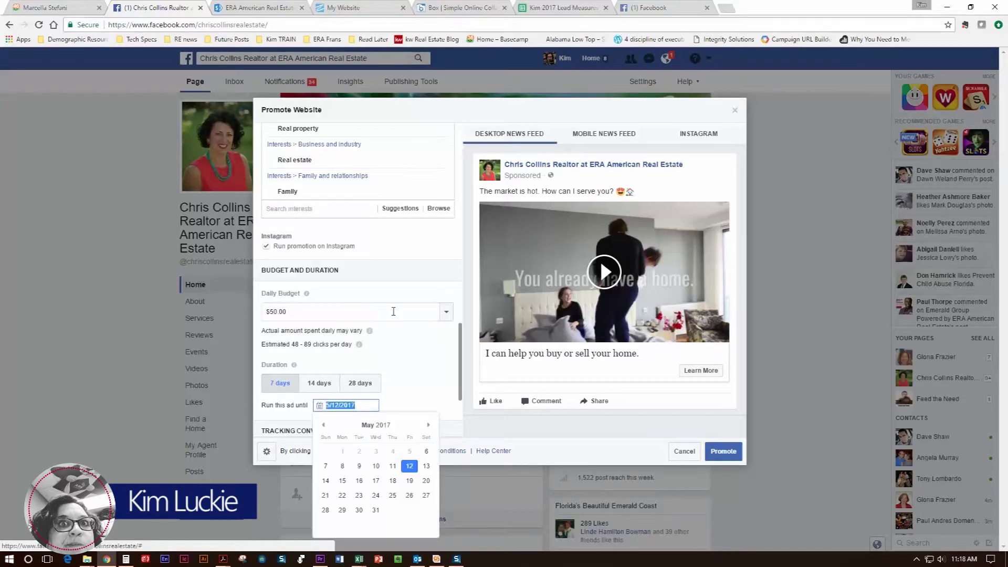
pyautogui.click(402, 384)
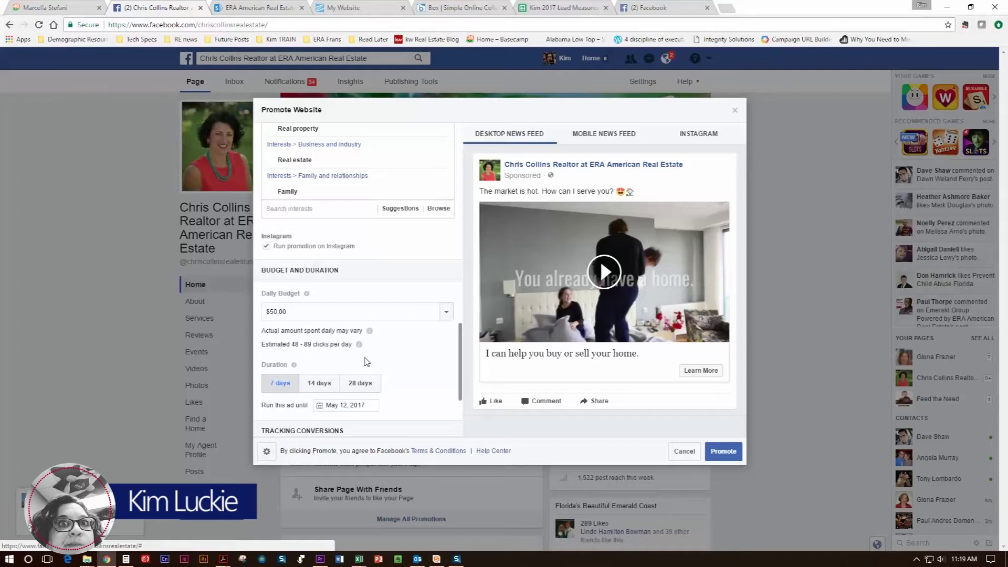
# Set the promotion's daily budget to $10.00 and check the preset budget options with their estimated clicks.
pyautogui.click(277, 312)
pyautogui.moveTo(271, 311); pyautogui.dragTo(275, 310)
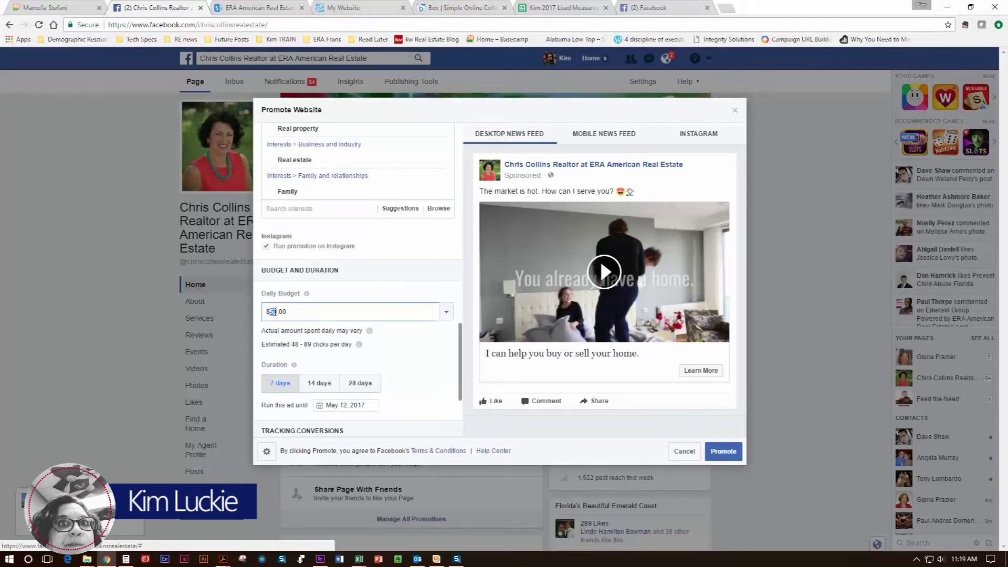
pyautogui.write('20')
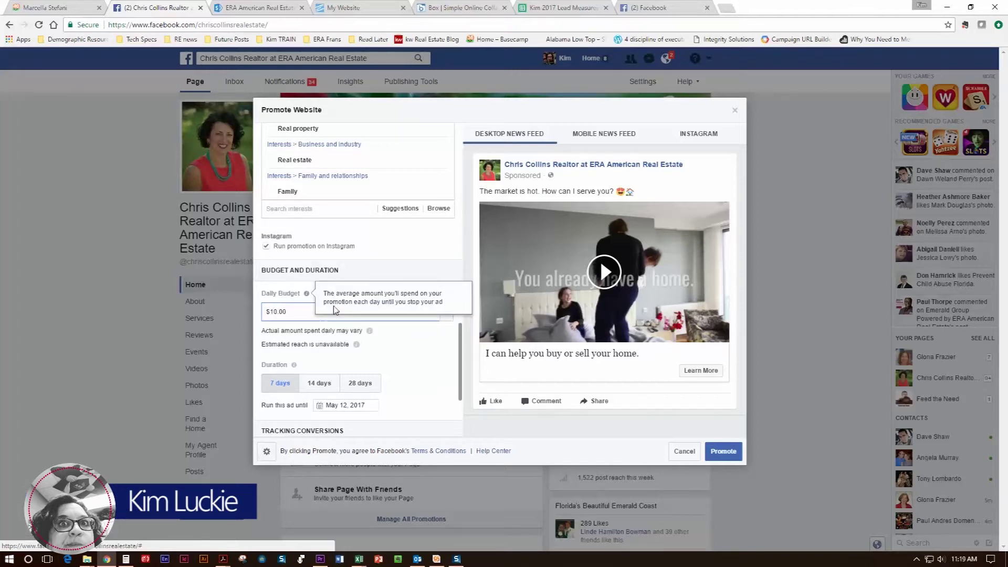
pyautogui.click(402, 314)
pyautogui.click(447, 312)
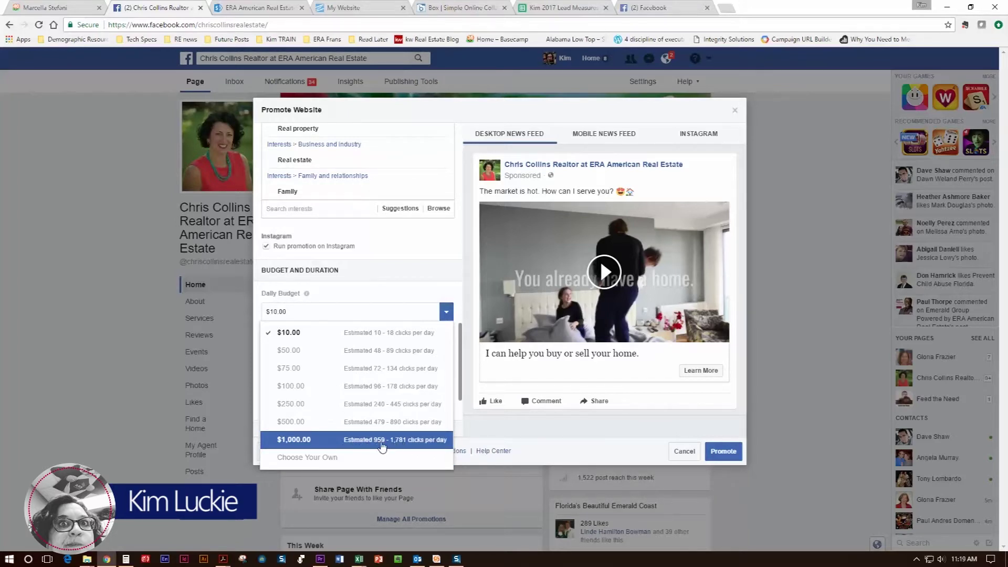
pyautogui.click(385, 294)
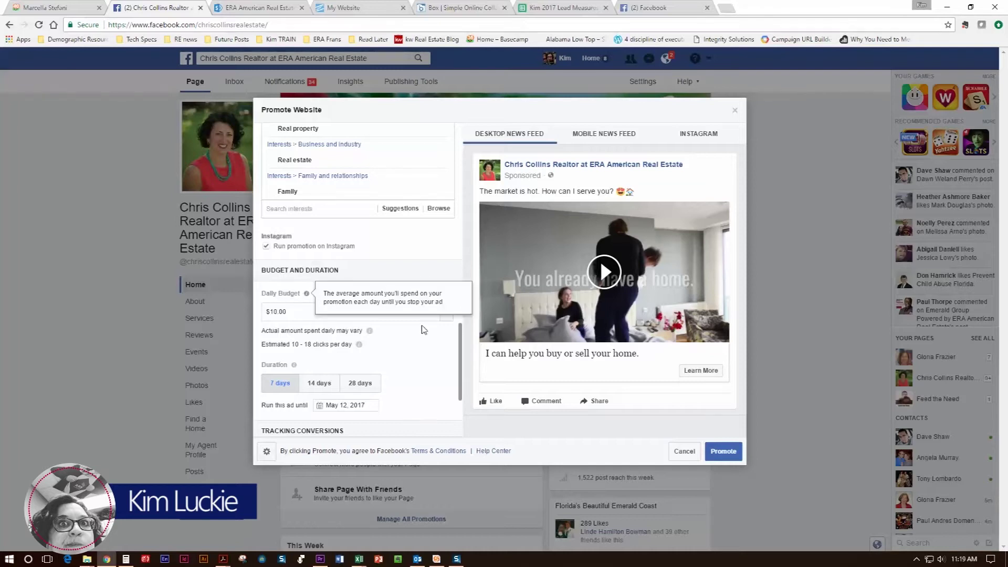
# Play and pause the promo video in the desktop news feed preview, and submit the website promotion.
pyautogui.scroll(-3, 431, 357)
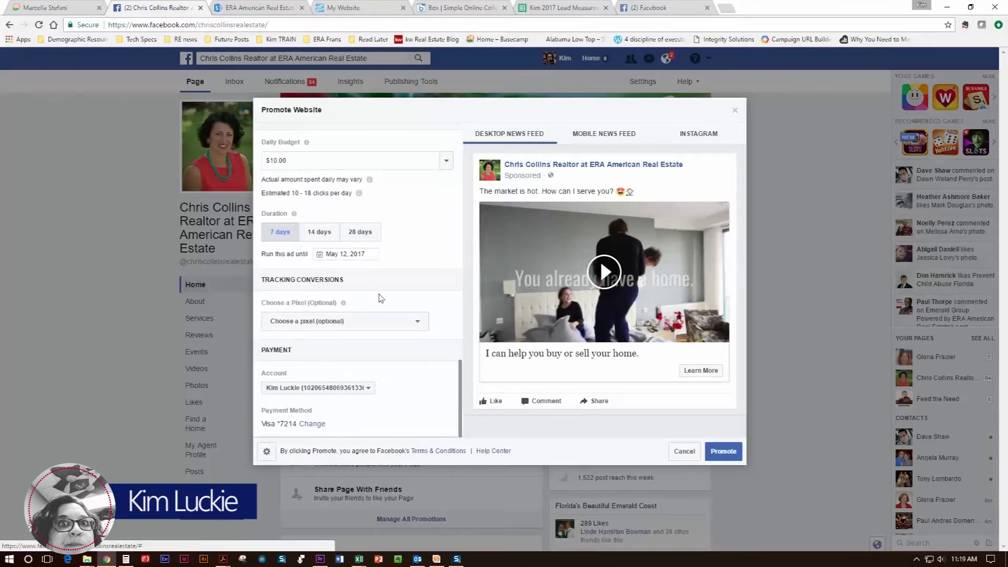
pyautogui.click(605, 272)
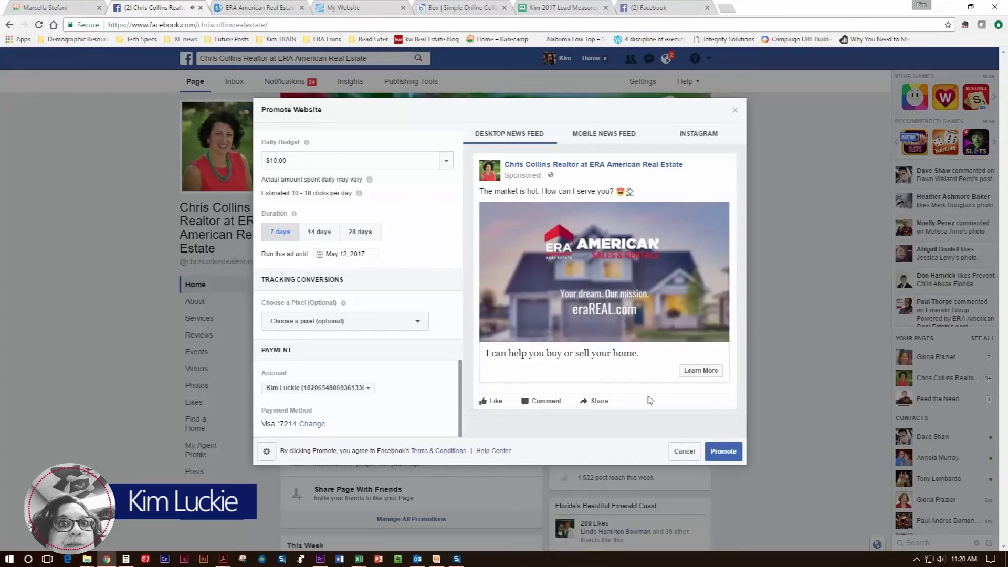
pyautogui.click(494, 331)
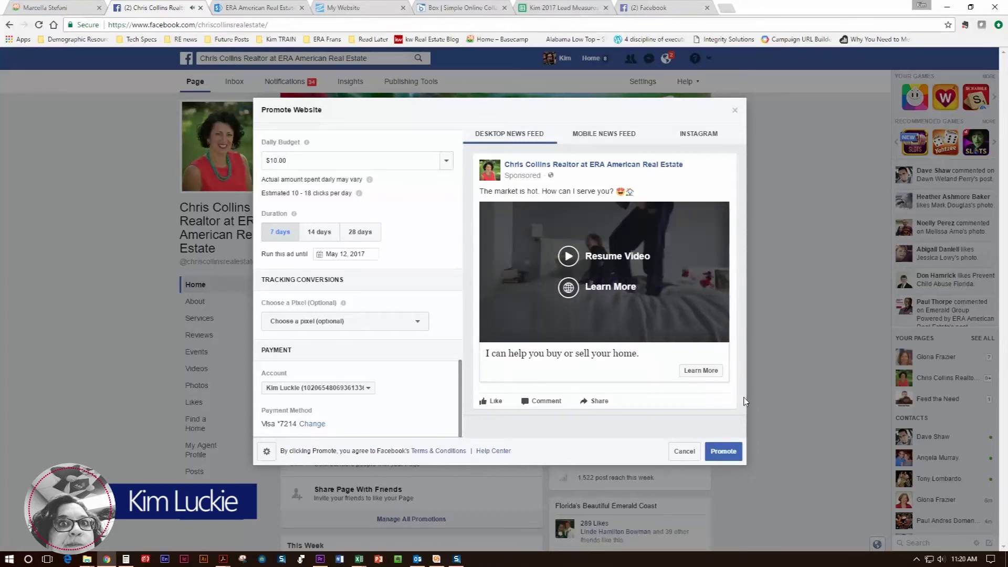
pyautogui.click(739, 452)
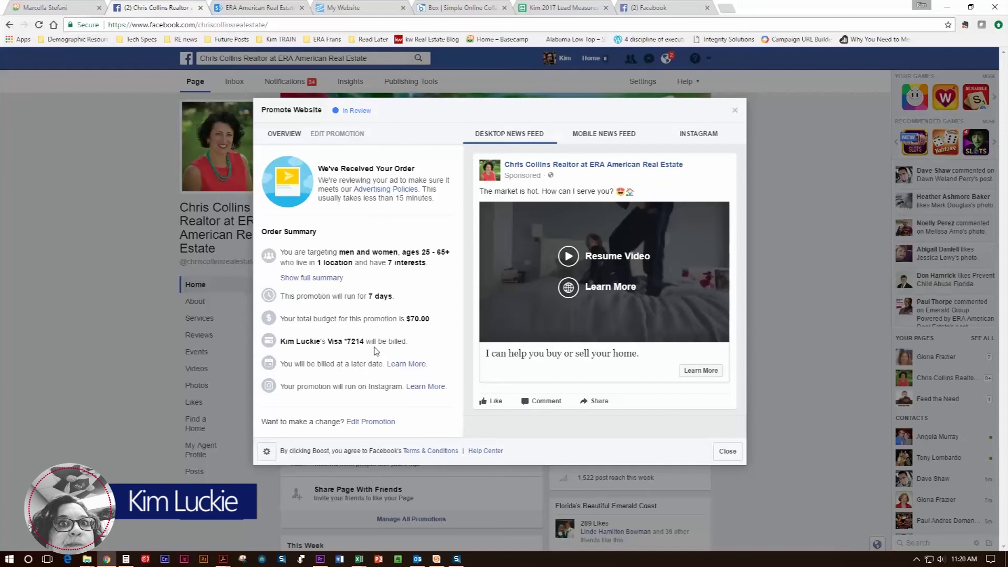
# Review the submitted order's full audience summary and its mobile and Instagram previews, and close the promotion window.
pyautogui.click(334, 278)
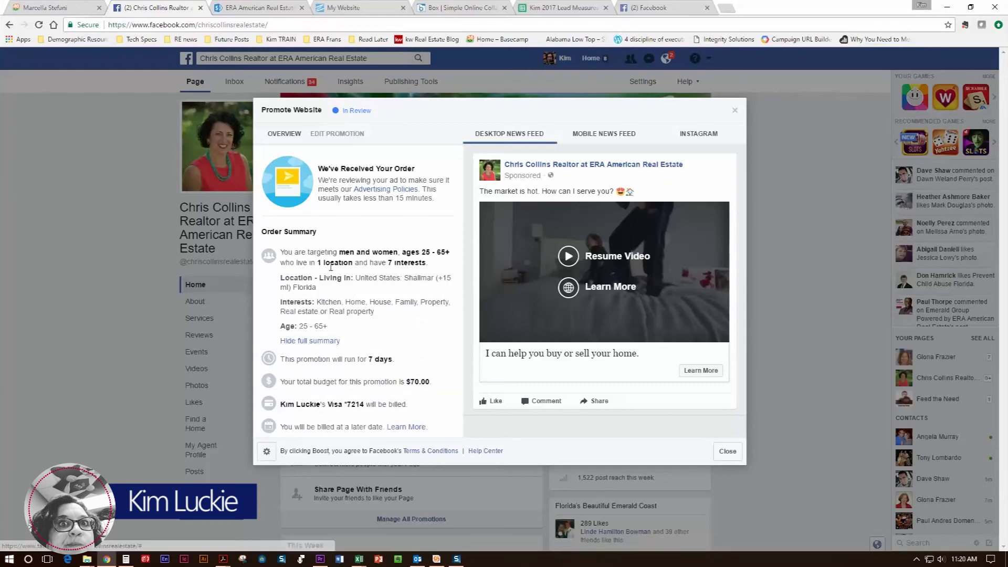
pyautogui.click(327, 342)
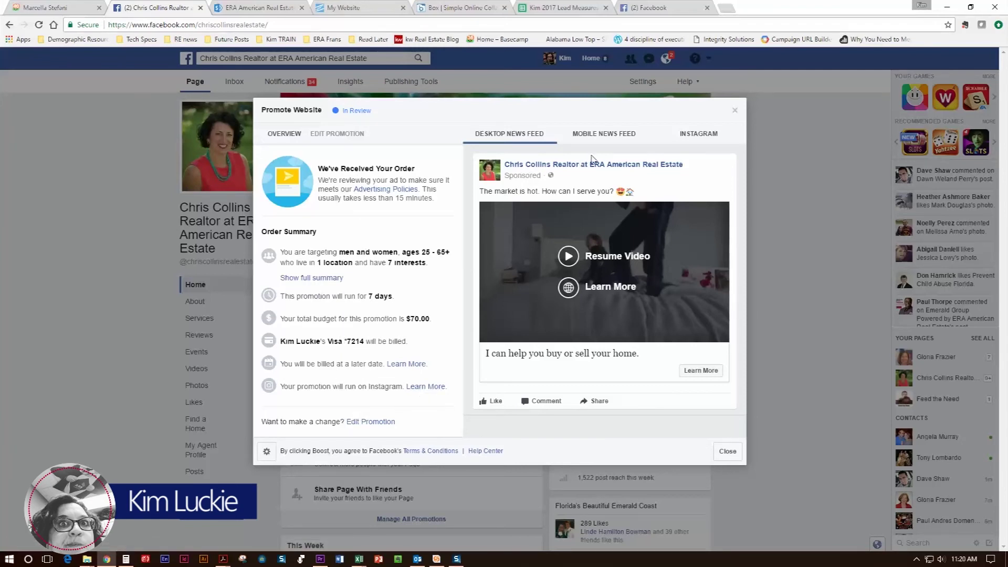
pyautogui.click(615, 135)
pyautogui.click(707, 134)
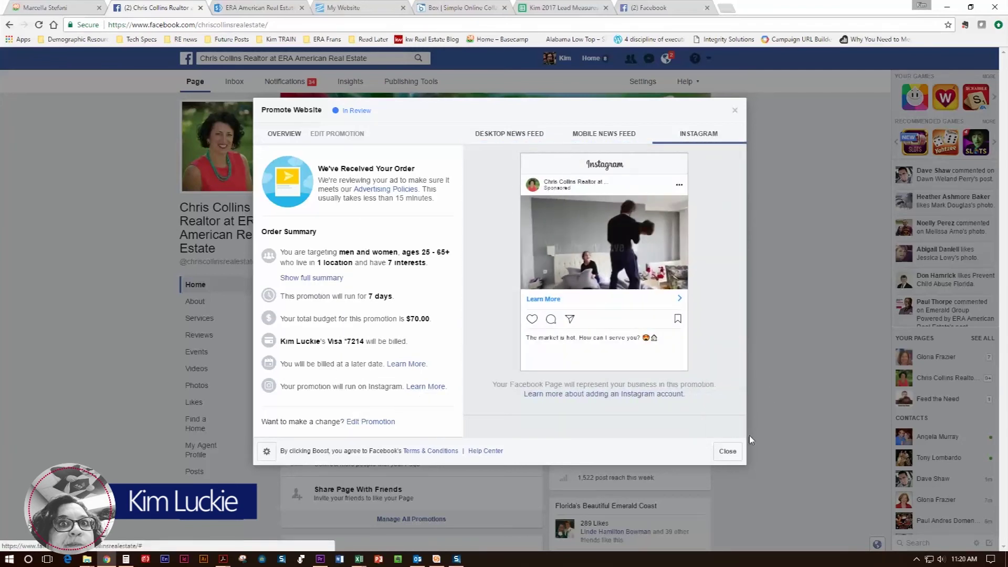
pyautogui.click(728, 451)
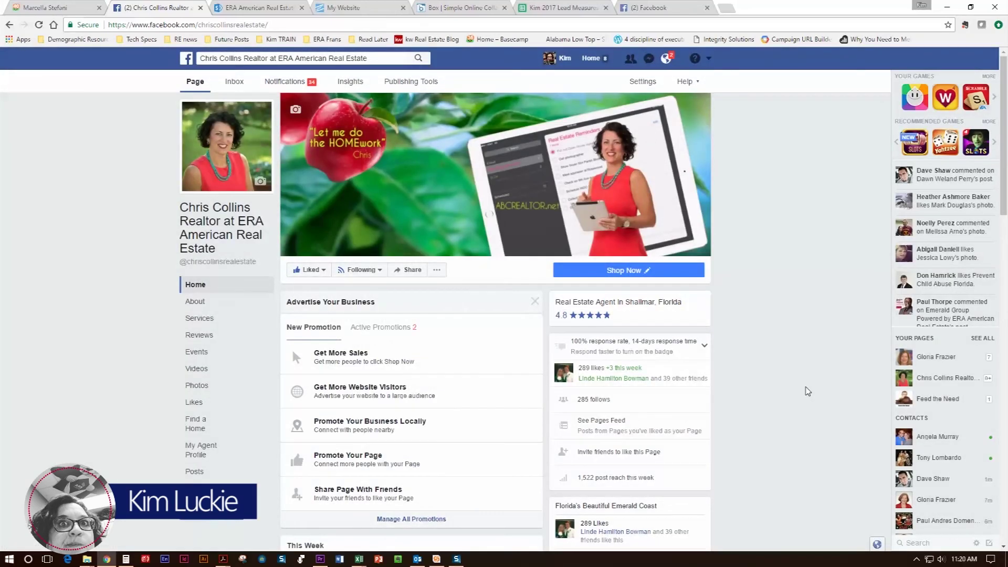